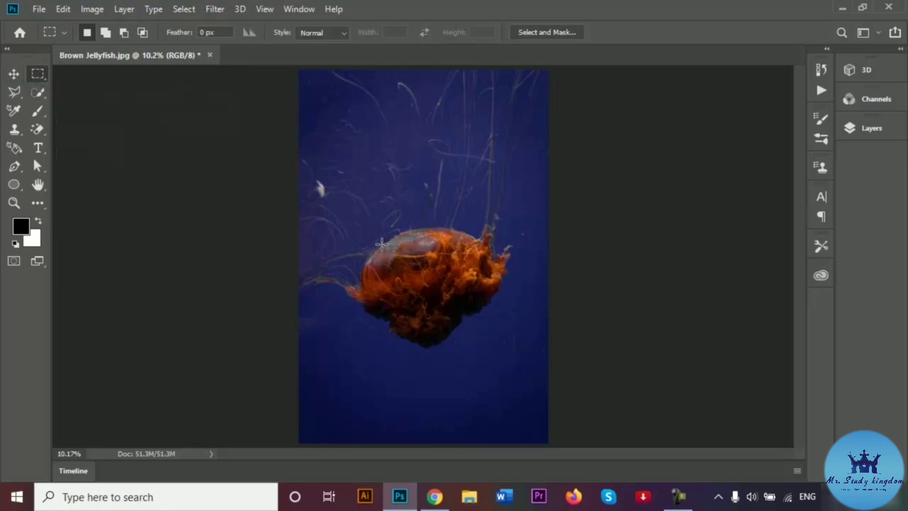
{"action": "left_click_drag", "start_coordinate": [379, 244], "coordinate": [483, 259]}
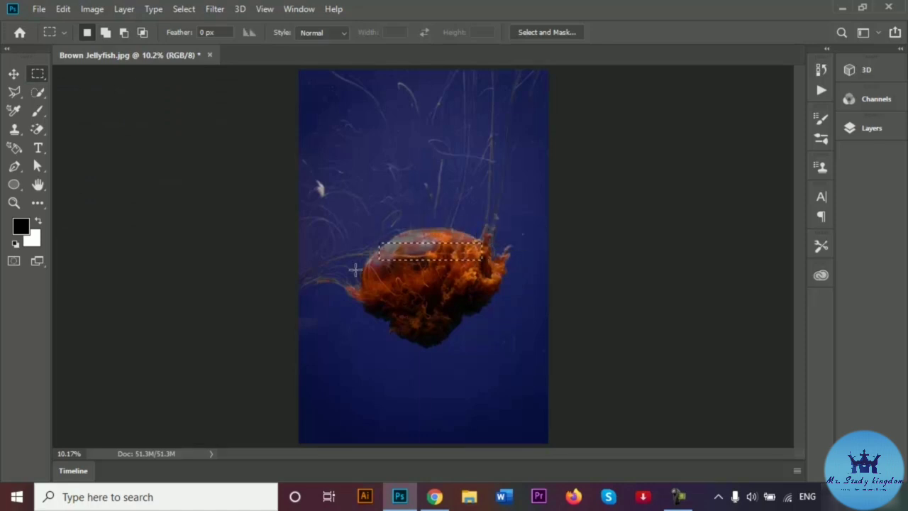
{"action": "left_click", "coordinate": [16, 75]}
{"action": "left_click_drag", "start_coordinate": [437, 245], "coordinate": [442, 274]}
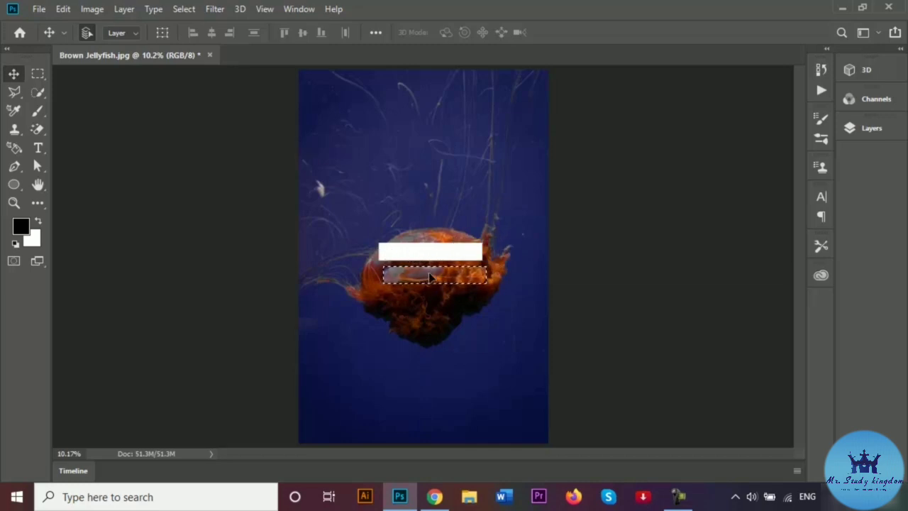
{"action": "mouse_move", "coordinate": [431, 278]}
{"action": "left_mouse_down"}
{"action": "mouse_move", "coordinate": [428, 253]}
{"action": "mouse_move", "coordinate": [427, 262]}
{"action": "left_mouse_up"}
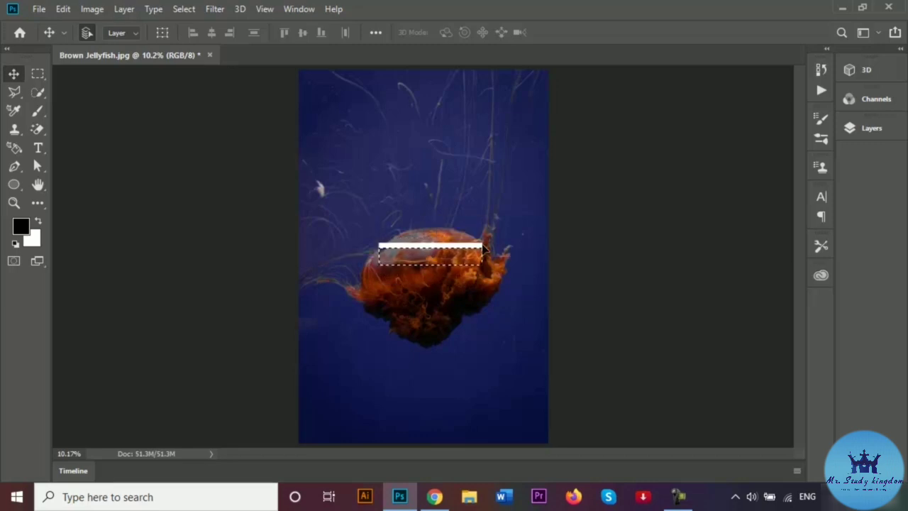
{"action": "key", "text": "ctrl+z"}
{"action": "key", "text": "ctrl+d"}
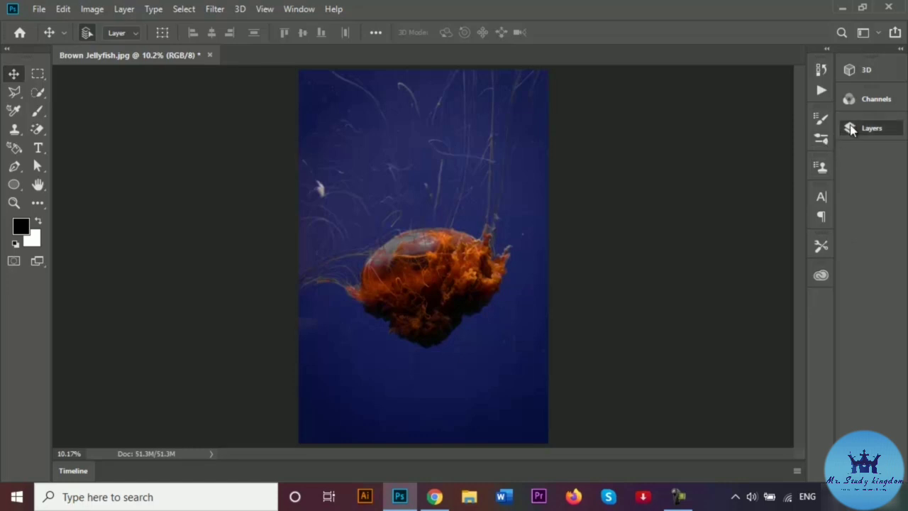
Step: Unlock the jellyfish background as an editable layer and duplicate it
{"action": "left_click", "coordinate": [855, 128]}
{"action": "left_click", "coordinate": [808, 212]}
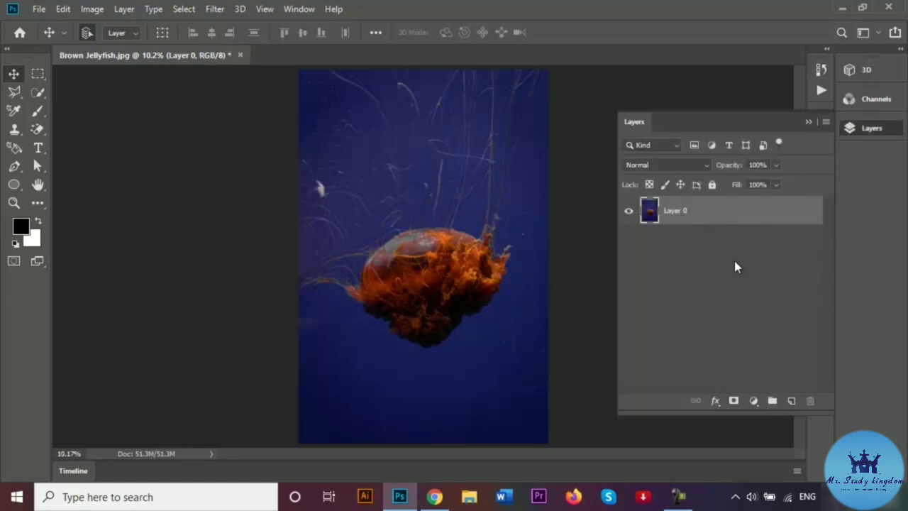
{"action": "key", "text": "ctrl+j"}
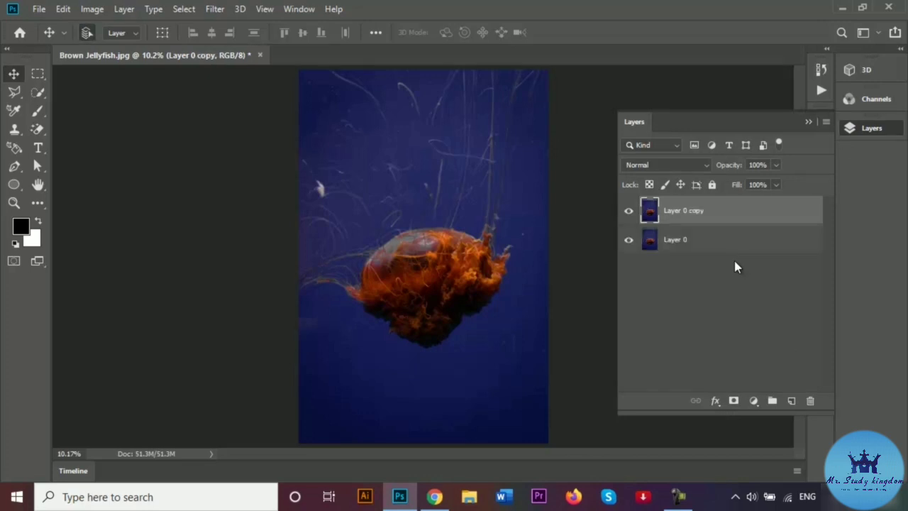
Step: Fully lock the original Layer 0 and make Layer 0 copy the active layer
{"action": "left_click", "coordinate": [747, 242]}
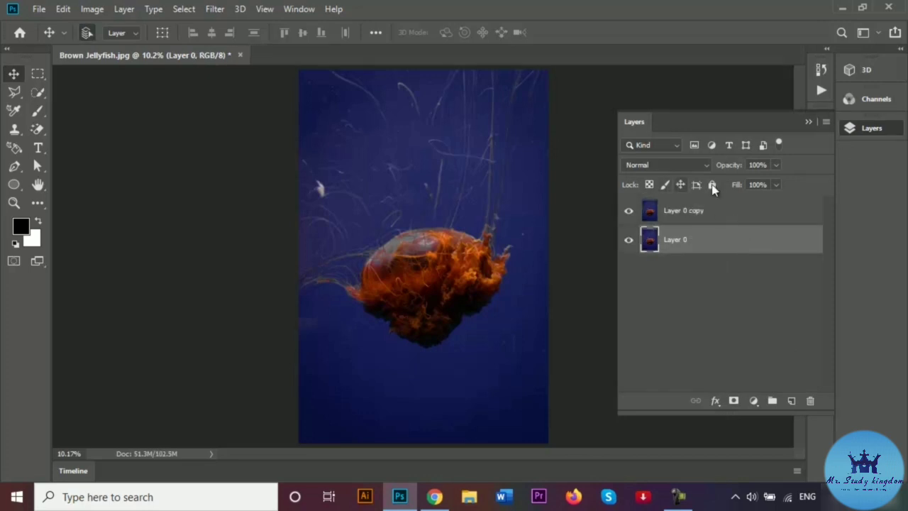
{"action": "left_click", "coordinate": [712, 184]}
{"action": "left_click", "coordinate": [722, 211]}
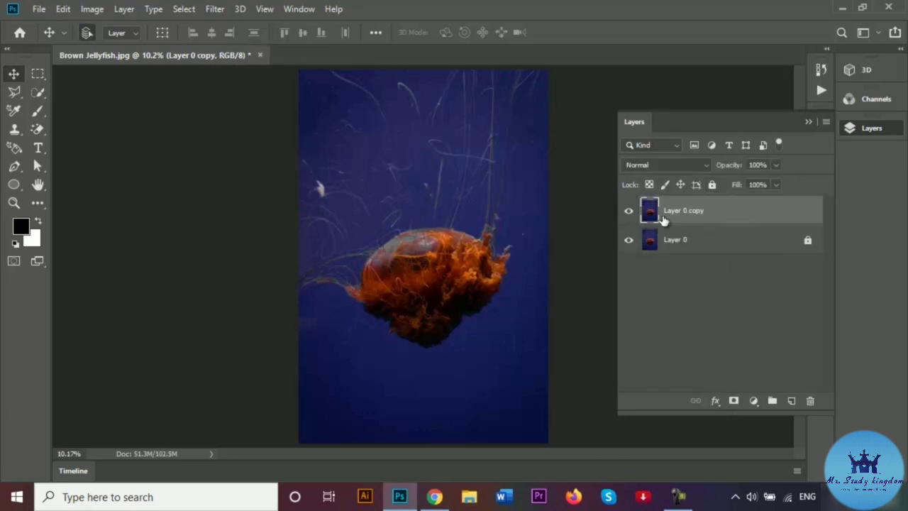
{"action": "left_click", "coordinate": [808, 122]}
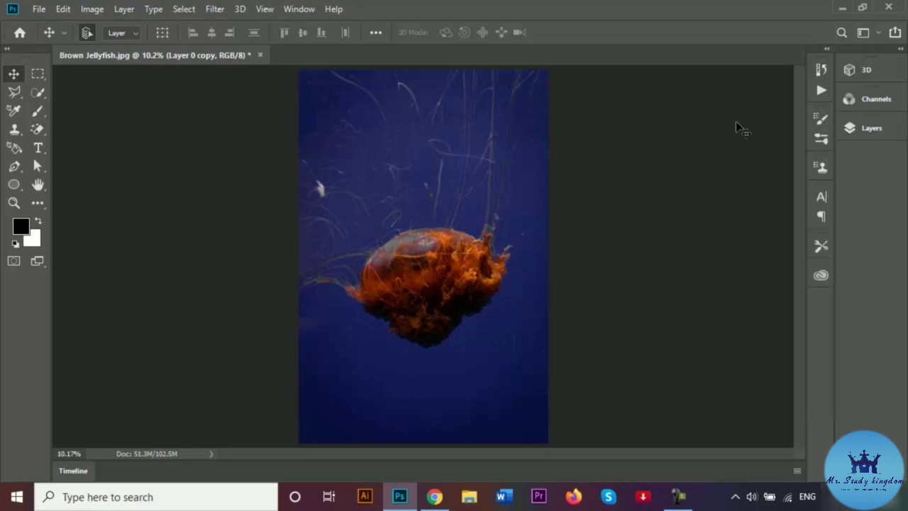
Step: Select a rectangular strip across the jellyfish's upper body, shift it right and slightly down, and deselect
{"action": "left_click", "coordinate": [37, 73]}
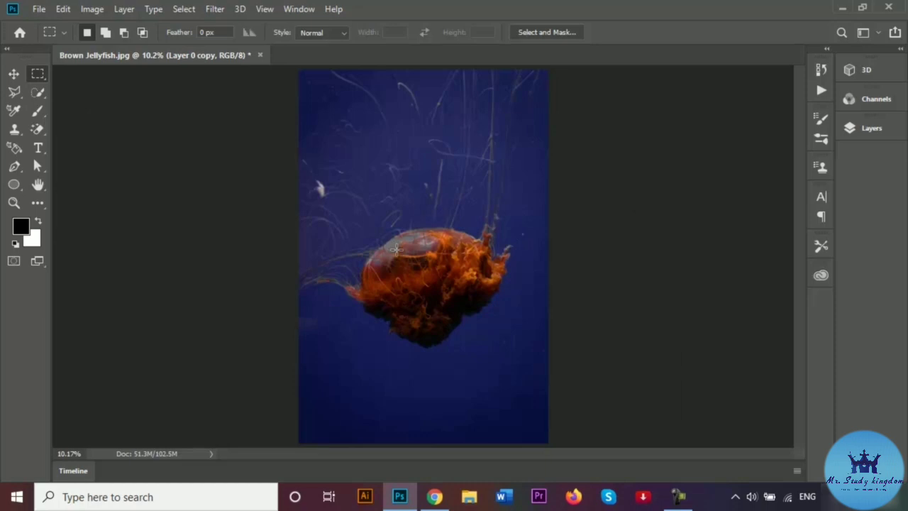
{"action": "left_click_drag", "start_coordinate": [397, 249], "coordinate": [480, 268]}
{"action": "left_click", "coordinate": [14, 74]}
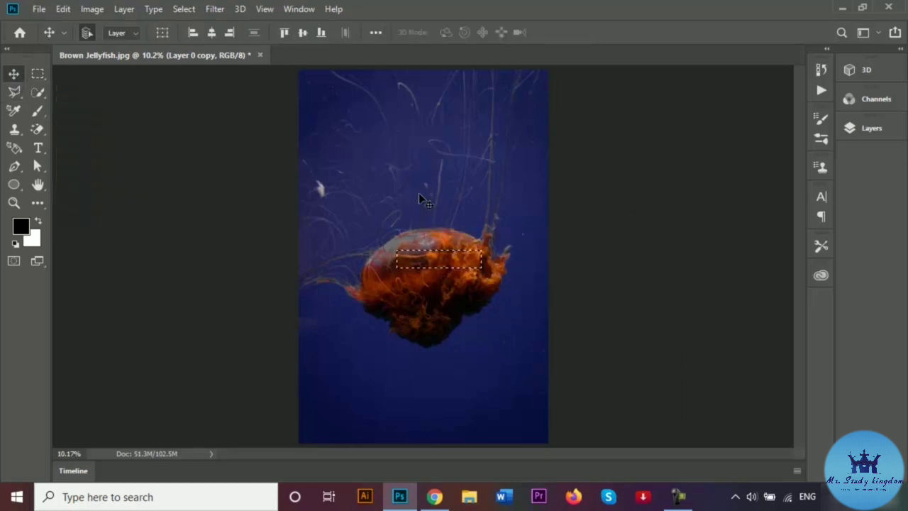
{"action": "left_click_drag", "start_coordinate": [449, 254], "coordinate": [490, 266]}
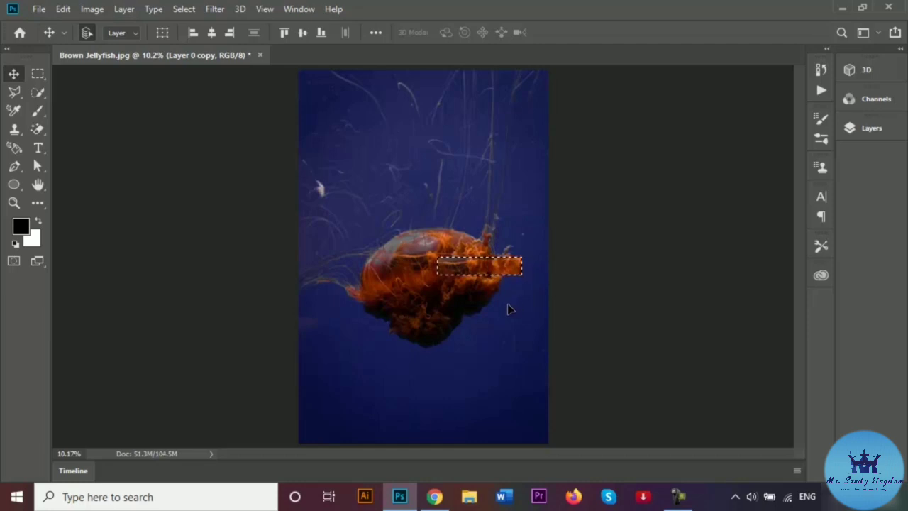
{"action": "key", "text": "ctrl+d"}
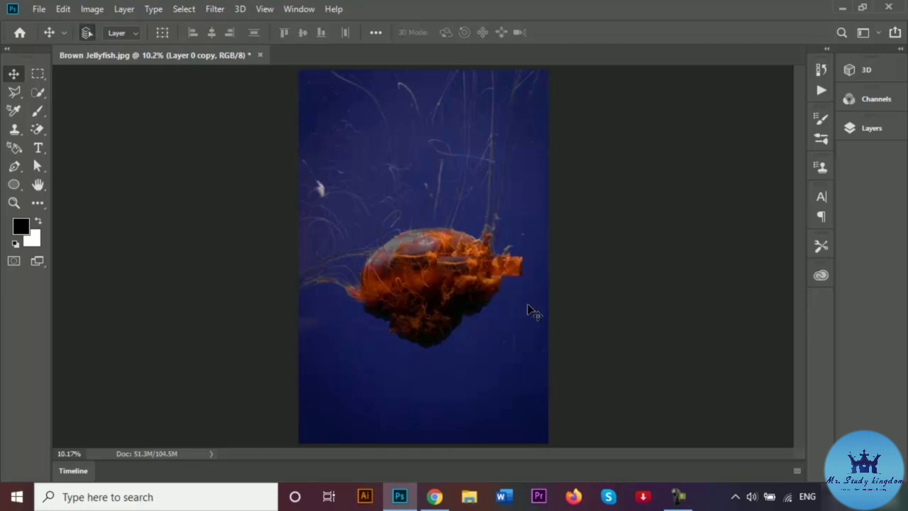
Step: Select a rectangular strip across the jellyfish's lower tip, shift it left, and deselect
{"action": "left_click", "coordinate": [38, 73]}
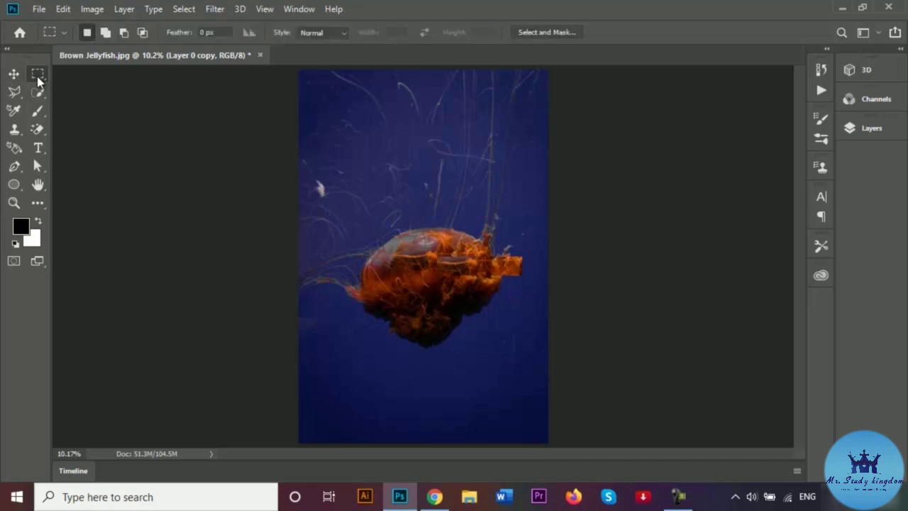
{"action": "left_click_drag", "start_coordinate": [383, 319], "coordinate": [460, 338]}
{"action": "left_click", "coordinate": [24, 80]}
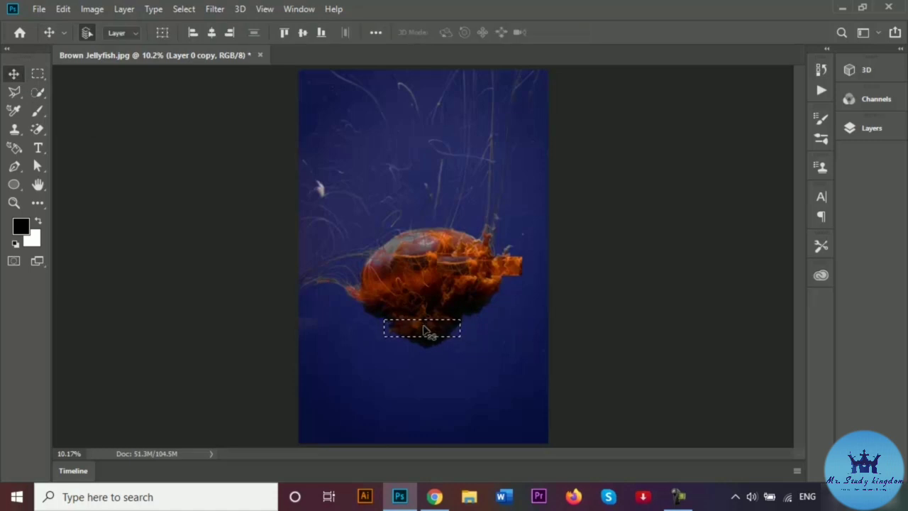
{"action": "left_click_drag", "start_coordinate": [424, 332], "coordinate": [405, 330]}
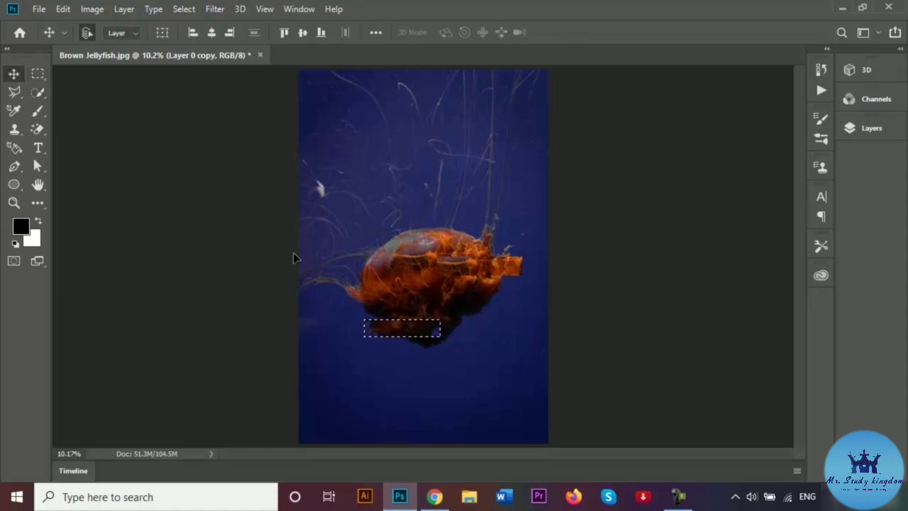
{"action": "key", "text": "ctrl+d"}
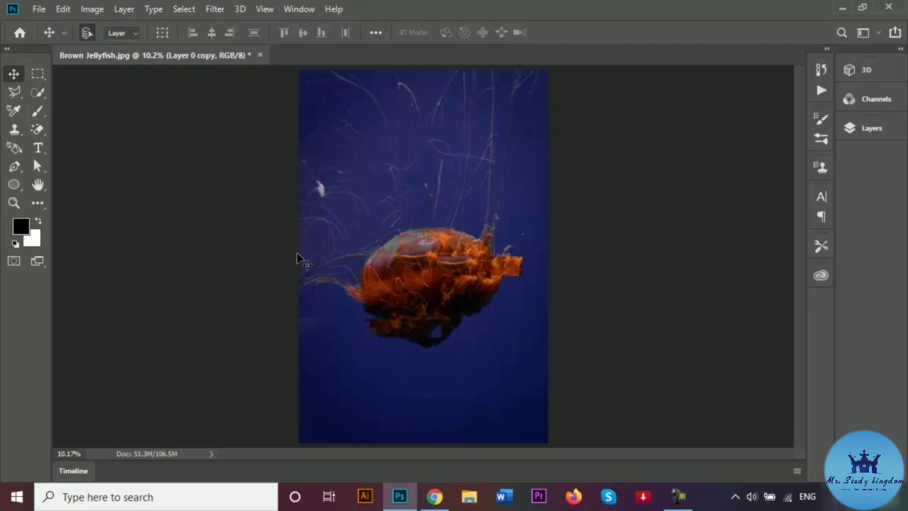
Step: Select a small rectangular strip over the jellyfish's upper-left edge, nudge it left and down, and deselect
{"action": "left_click", "coordinate": [38, 71]}
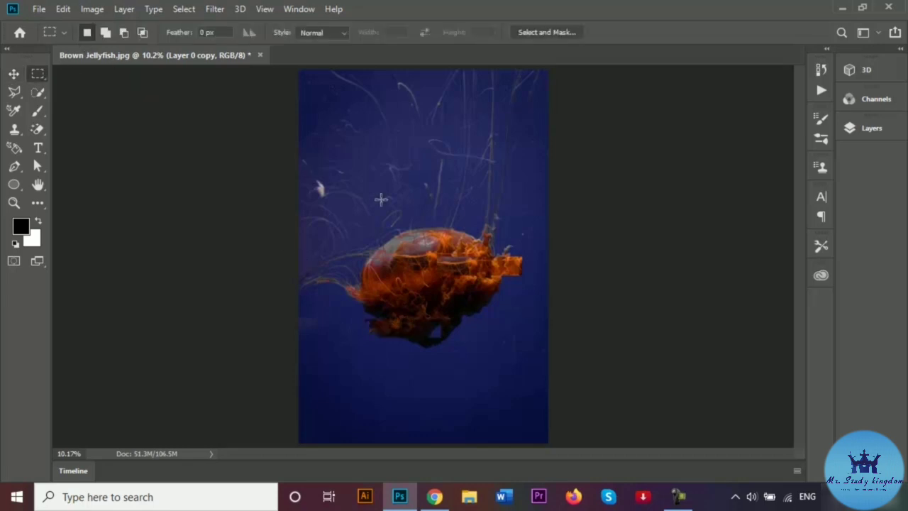
{"action": "left_click_drag", "start_coordinate": [346, 244], "coordinate": [409, 260]}
{"action": "left_click", "coordinate": [14, 73]}
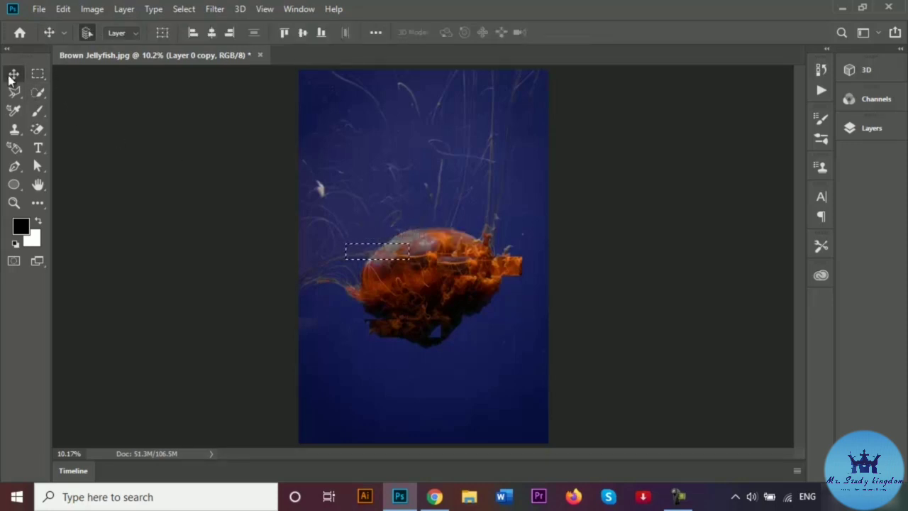
{"action": "left_click_drag", "start_coordinate": [371, 250], "coordinate": [366, 255]}
{"action": "key", "text": "ctrl+d"}
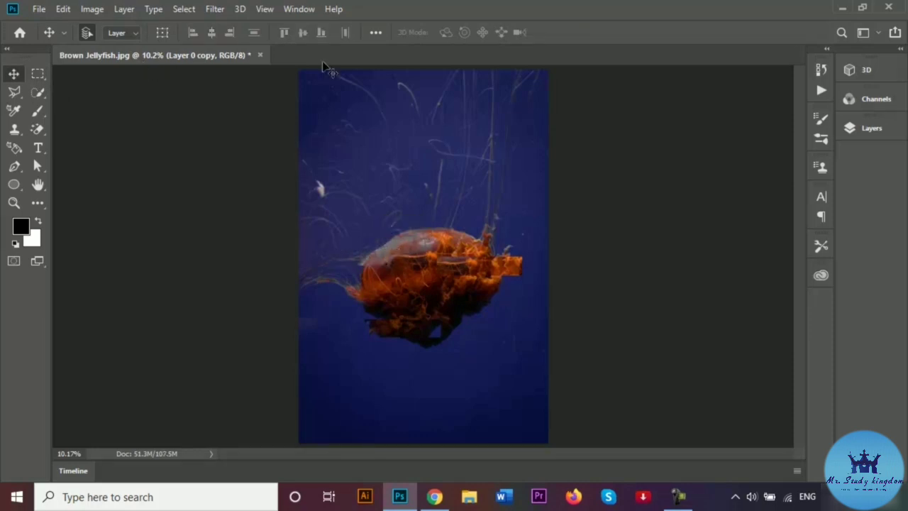
Step: Select a circular area over the jellyfish's top edge with the Elliptical Marquee, move it slightly upward, and deselect
{"action": "left_click", "coordinate": [41, 71]}
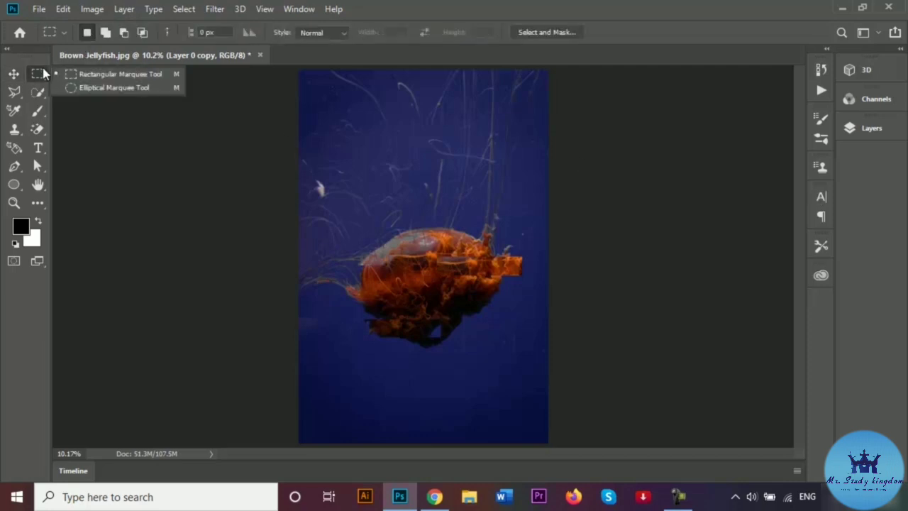
{"action": "left_click", "coordinate": [77, 89]}
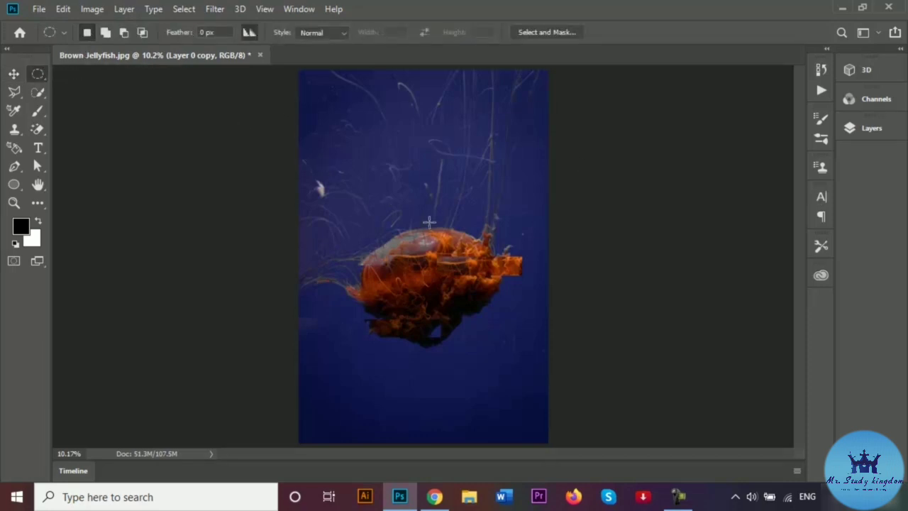
{"action": "left_click_drag", "start_coordinate": [406, 199], "coordinate": [451, 249]}
{"action": "left_click", "coordinate": [14, 74]}
{"action": "left_click_drag", "start_coordinate": [426, 223], "coordinate": [427, 214]}
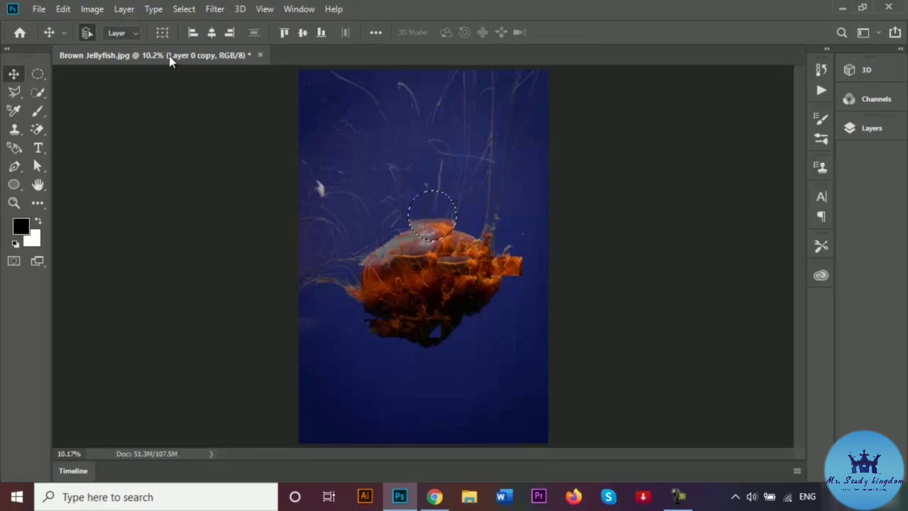
{"action": "key", "text": "ctrl+d"}
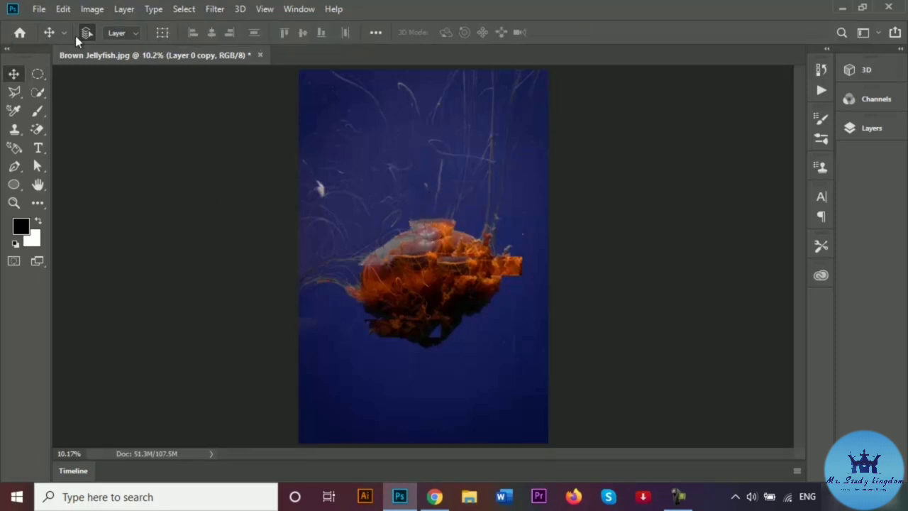
Step: Select a larger circular area at the jellyfish's lower-right edge, move it slightly outward, and deselect
{"action": "left_click", "coordinate": [40, 72]}
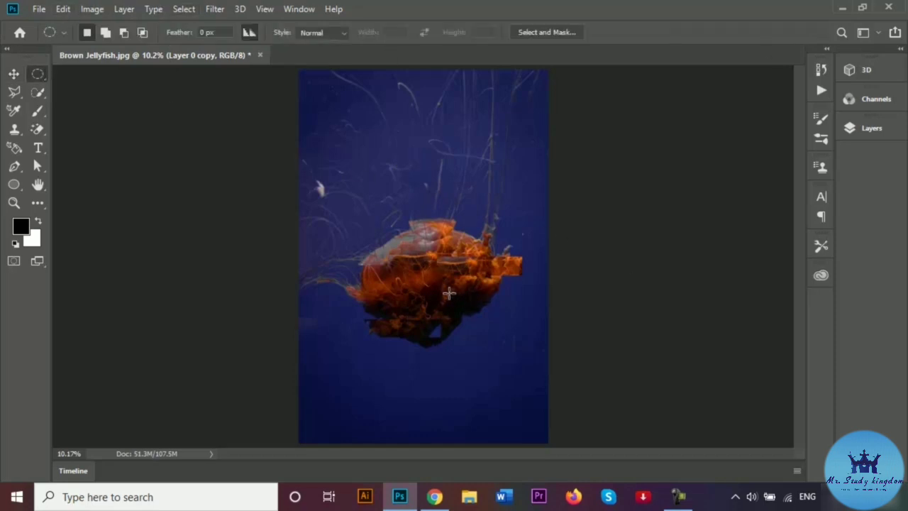
{"action": "left_click_drag", "start_coordinate": [455, 282], "coordinate": [522, 349]}
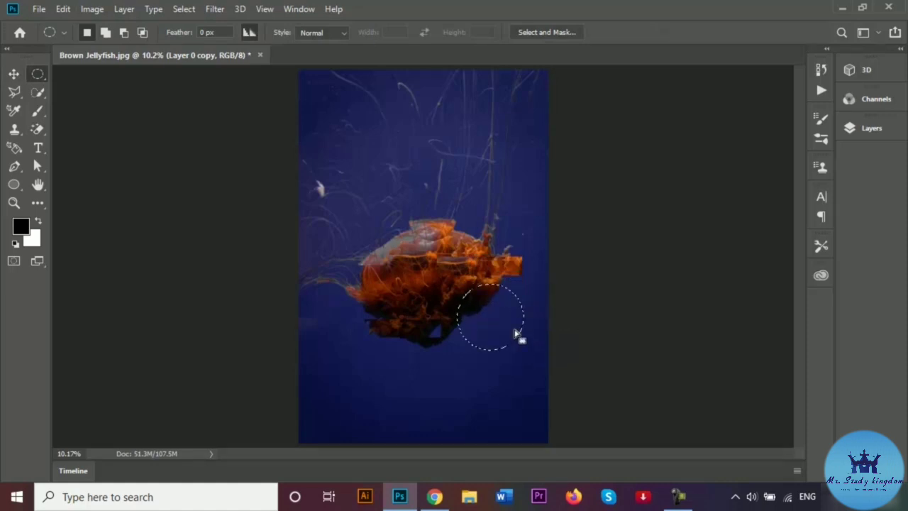
{"action": "left_click", "coordinate": [20, 73]}
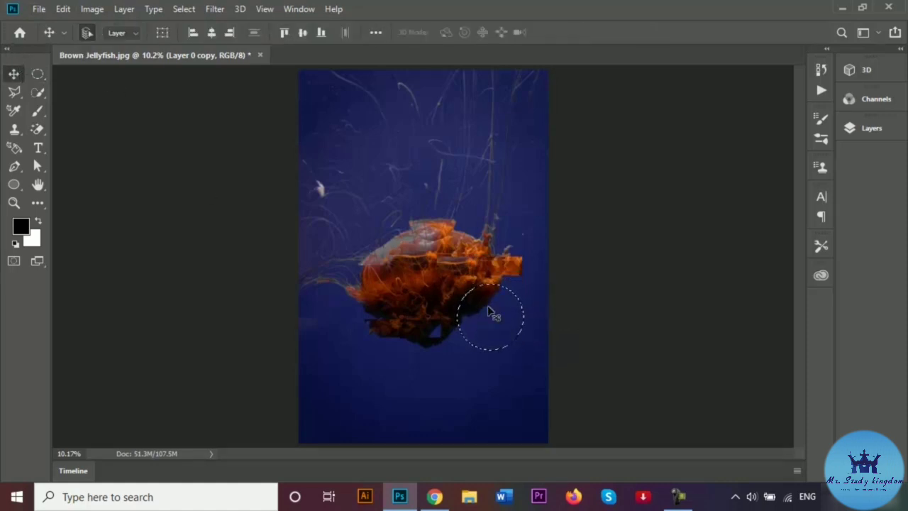
{"action": "left_click_drag", "start_coordinate": [490, 313], "coordinate": [498, 317]}
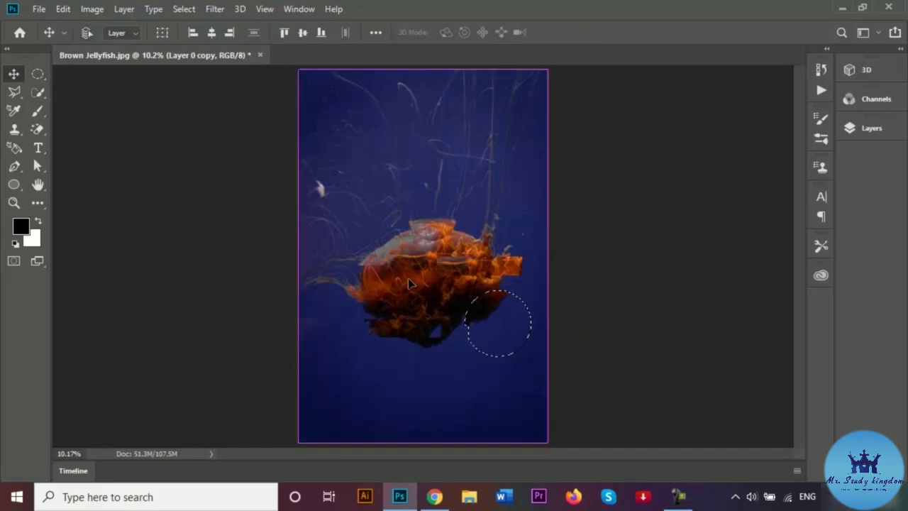
{"action": "key", "text": "ctrl+d"}
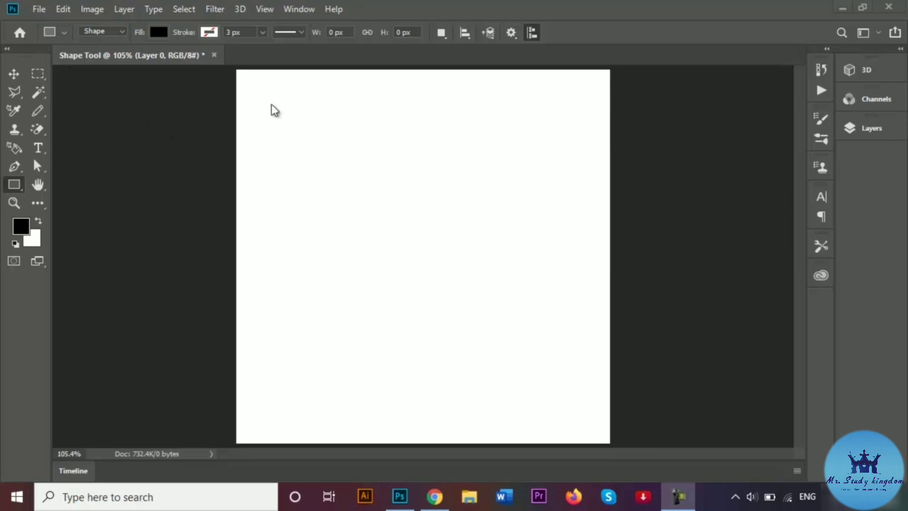
Step: With the Rectangle Tool, draw a black square about 103 px wide near the canvas's upper-left and a rectangle about 163 by 39 px beside it
{"action": "left_click", "coordinate": [15, 186]}
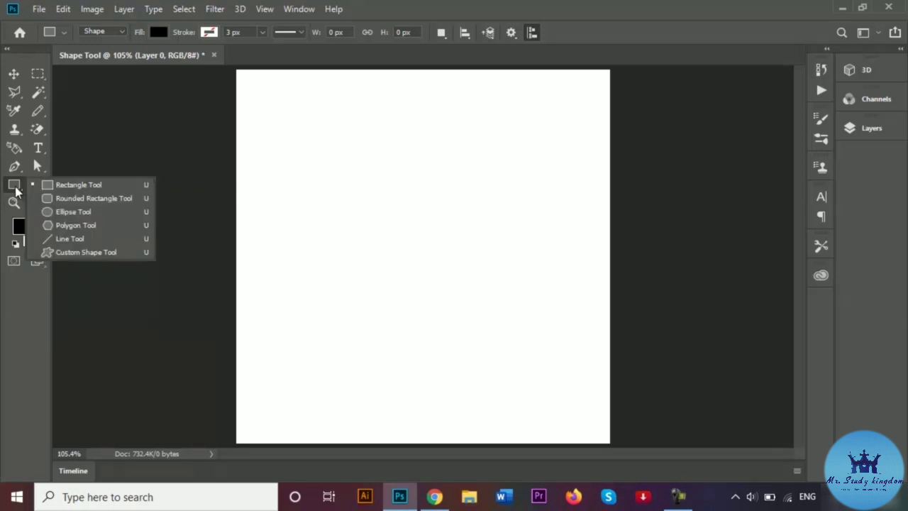
{"action": "left_click", "coordinate": [90, 184]}
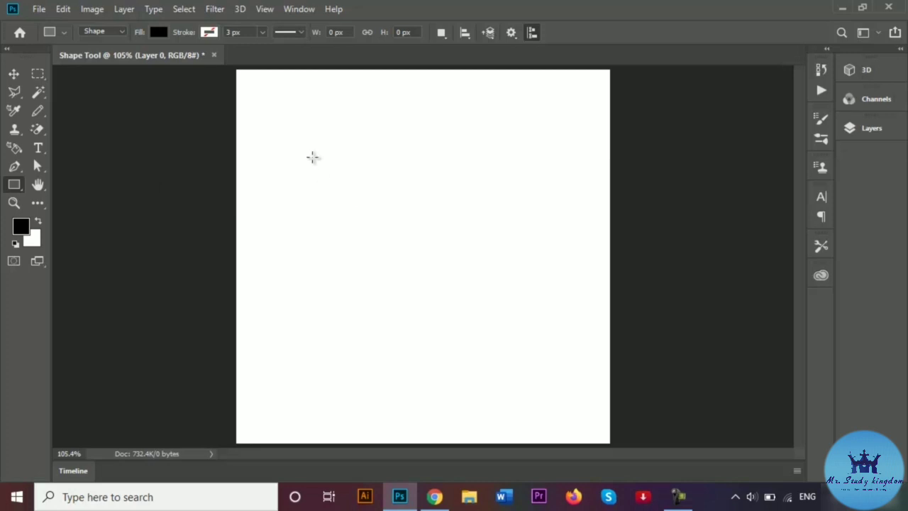
{"action": "left_click_drag", "start_coordinate": [262, 105], "coordinate": [339, 183]}
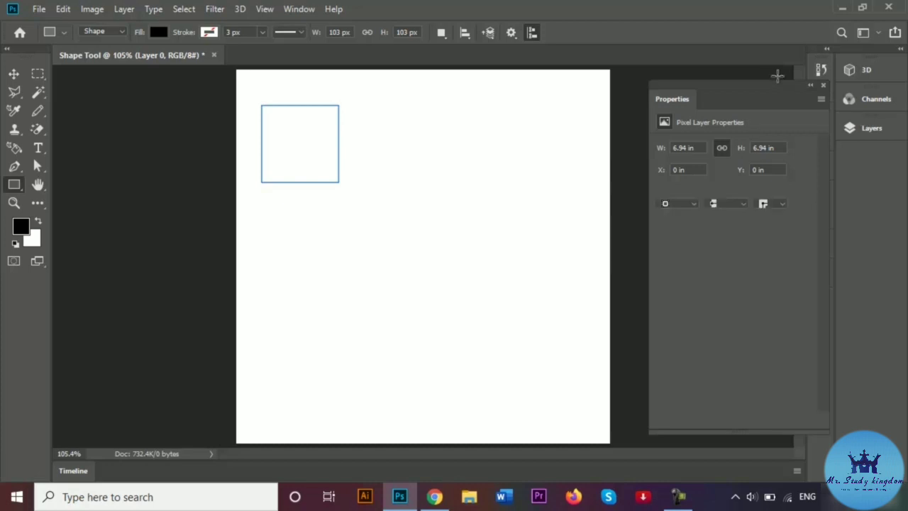
{"action": "left_click", "coordinate": [811, 87]}
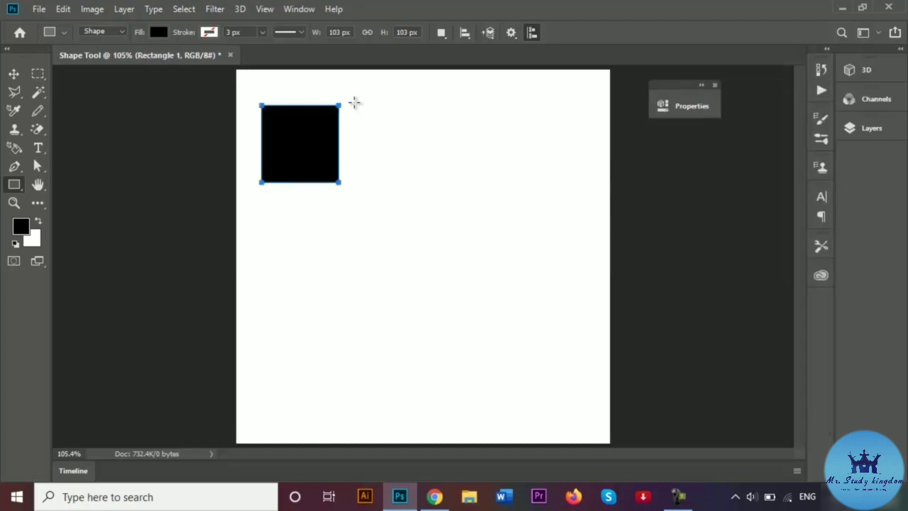
{"action": "left_click_drag", "start_coordinate": [348, 104], "coordinate": [470, 132]}
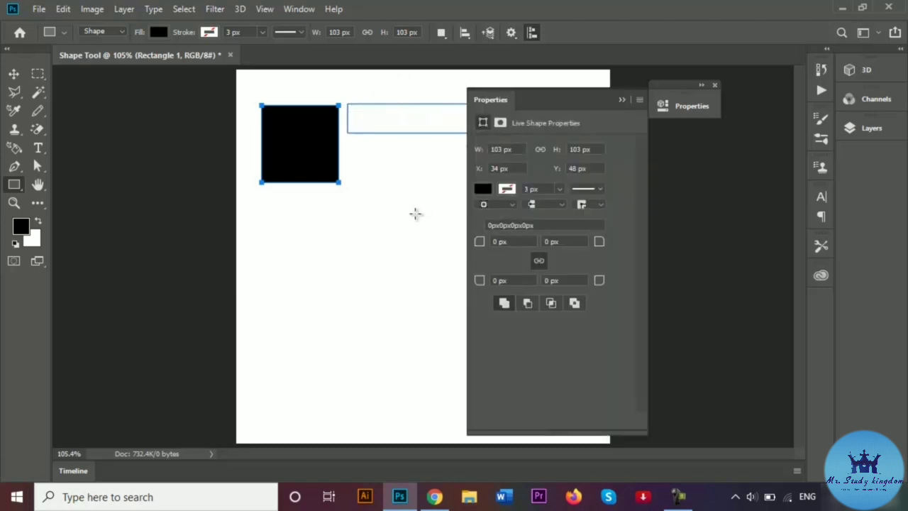
{"action": "left_click", "coordinate": [622, 99]}
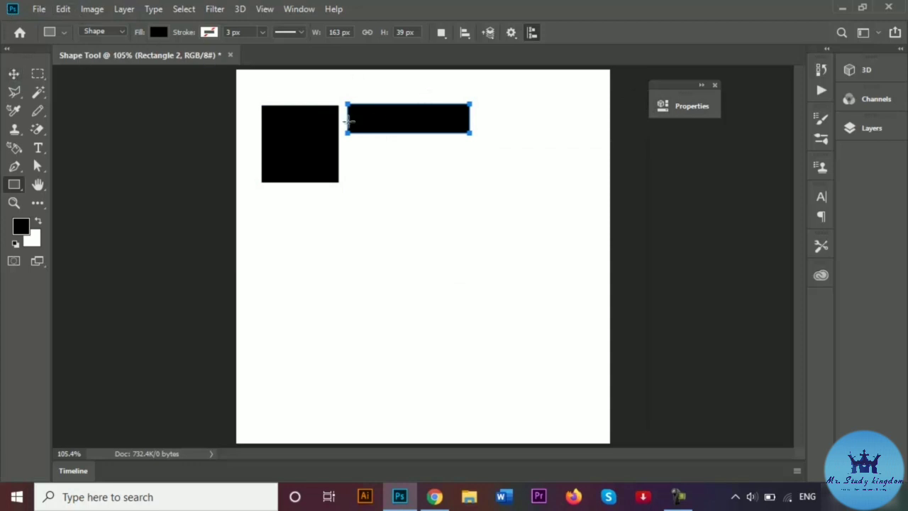
Step: Select the black square and change its fill, trying dark red, purple and yellow before settling on teal
{"action": "left_click", "coordinate": [14, 73]}
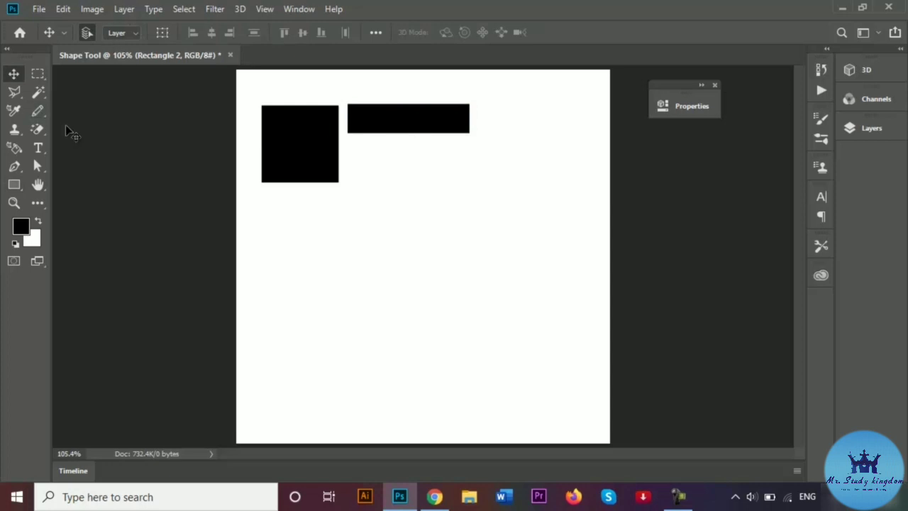
{"action": "left_click", "coordinate": [677, 497]}
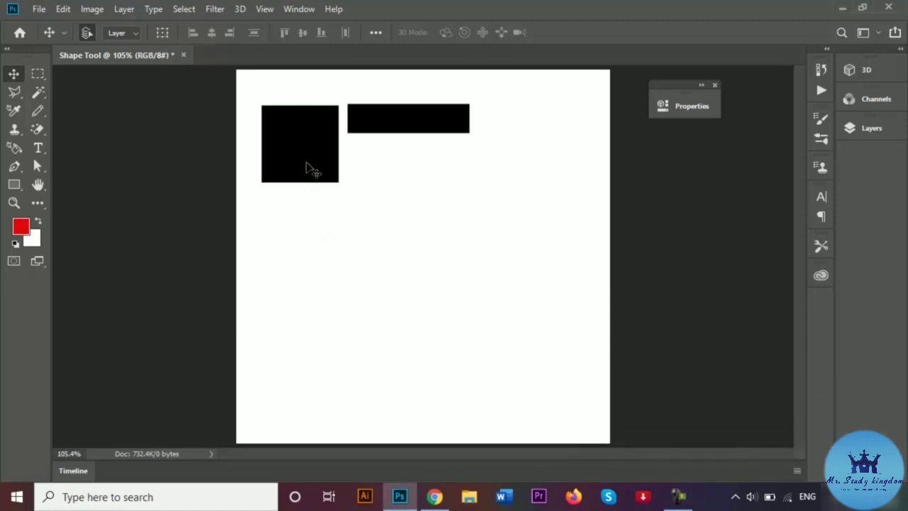
{"action": "left_click", "coordinate": [307, 168]}
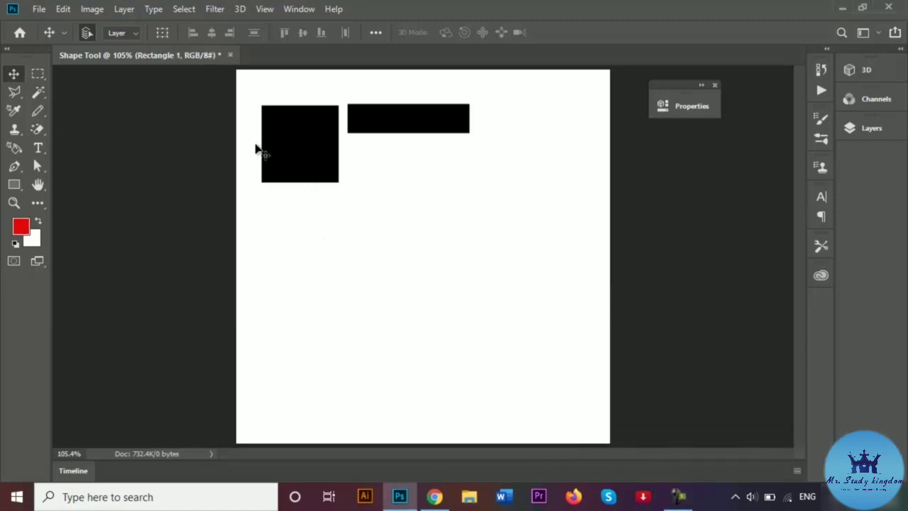
{"action": "left_click", "coordinate": [15, 184]}
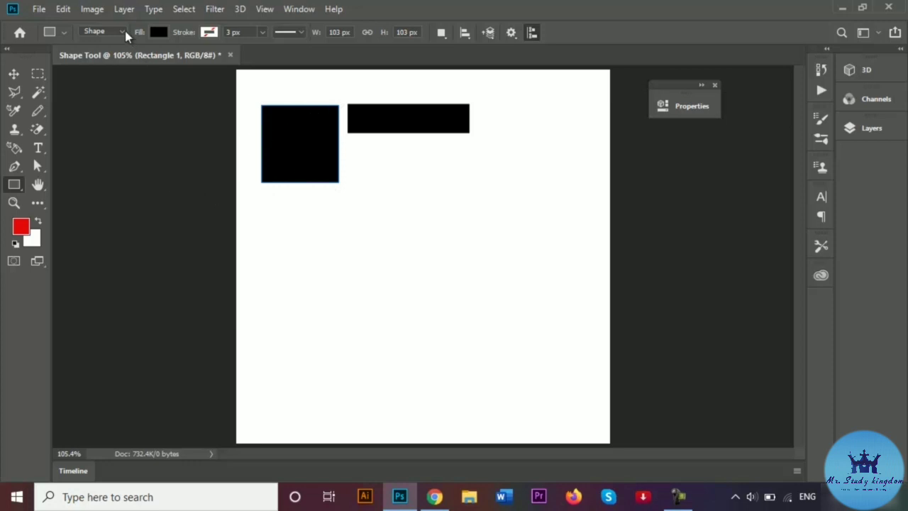
{"action": "left_click", "coordinate": [161, 33]}
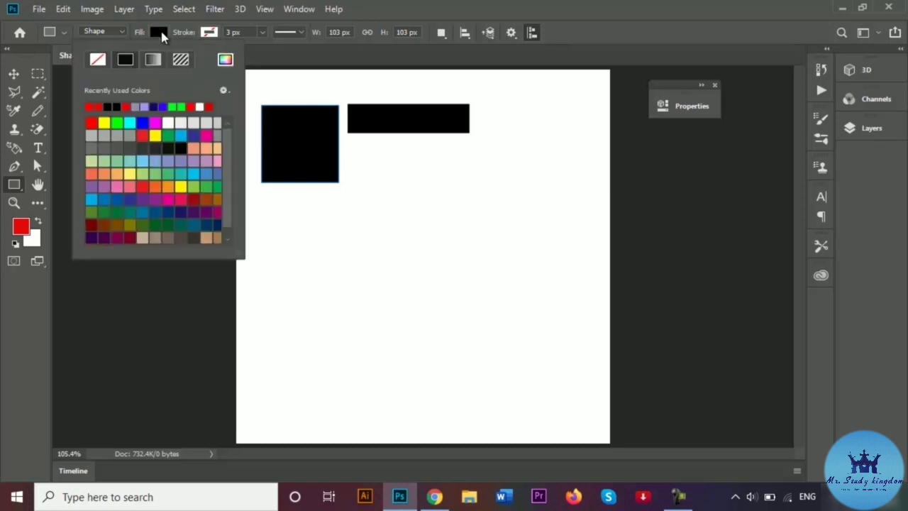
{"action": "left_click", "coordinate": [161, 33]}
{"action": "left_click", "coordinate": [161, 33]}
{"action": "left_click", "coordinate": [195, 200]}
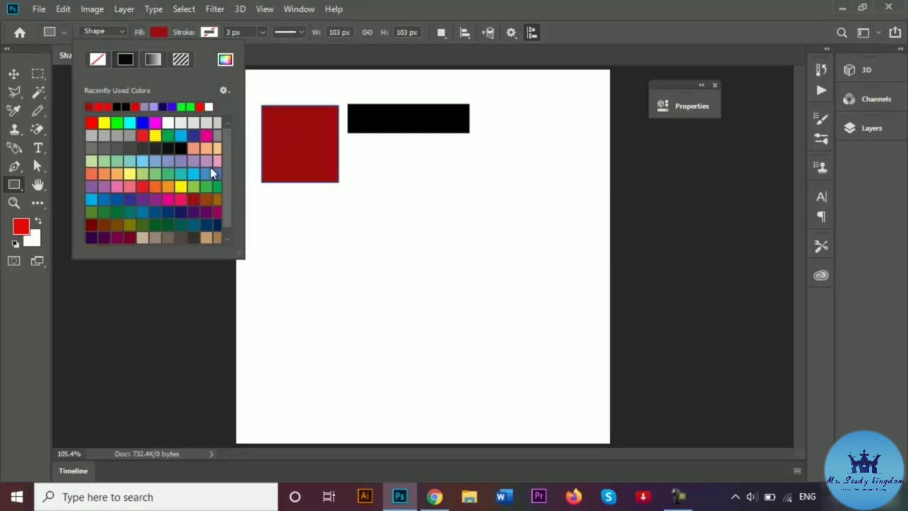
{"action": "left_click", "coordinate": [143, 201]}
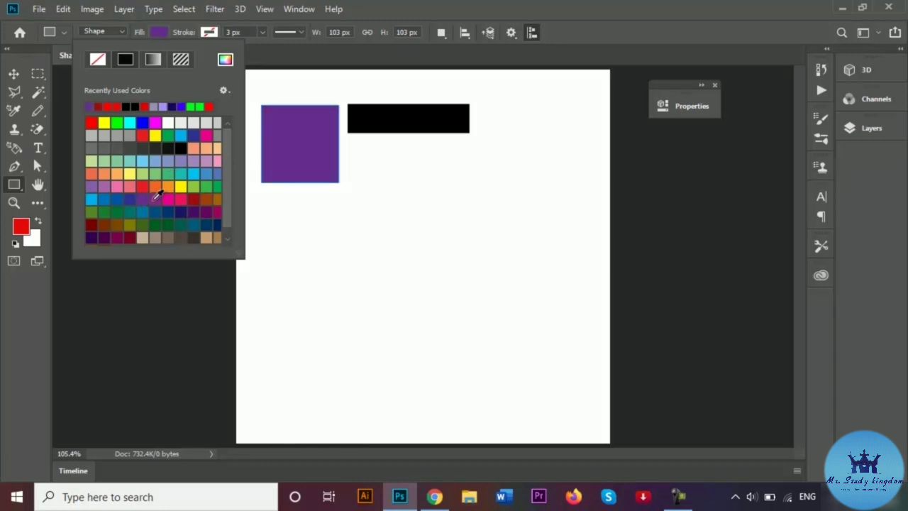
{"action": "left_click", "coordinate": [181, 186]}
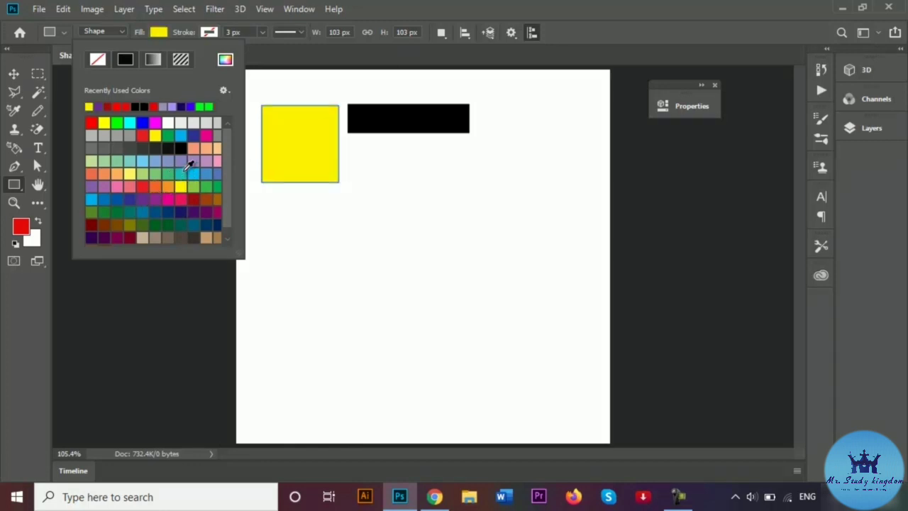
{"action": "left_click", "coordinate": [181, 173]}
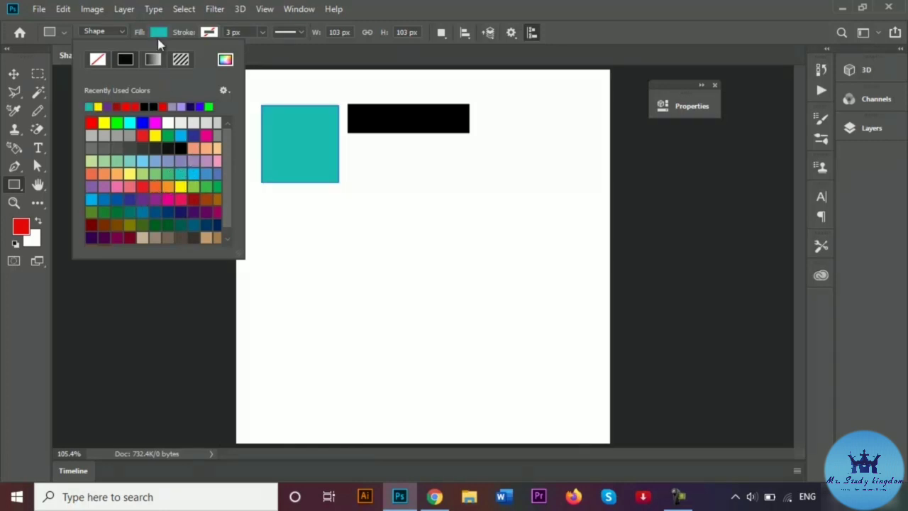
{"action": "left_click", "coordinate": [161, 32]}
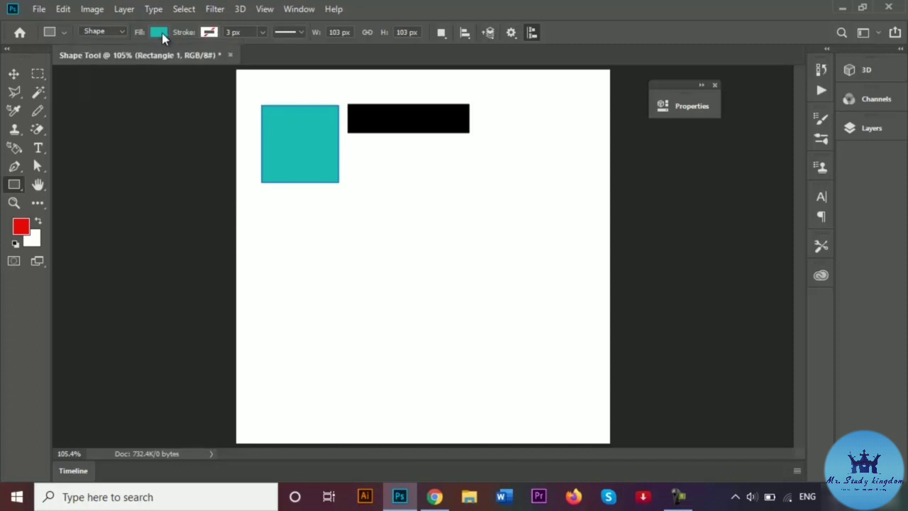
Step: Give the teal square a red stroke, try a width of 6.99 px, and reduce it to 0.66 px
{"action": "left_click", "coordinate": [209, 34]}
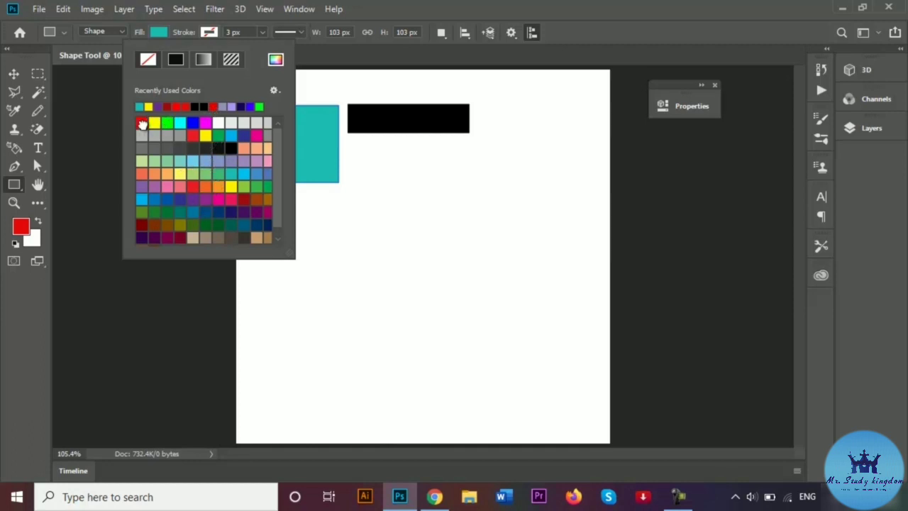
{"action": "left_click", "coordinate": [141, 122]}
{"action": "left_click", "coordinate": [203, 35]}
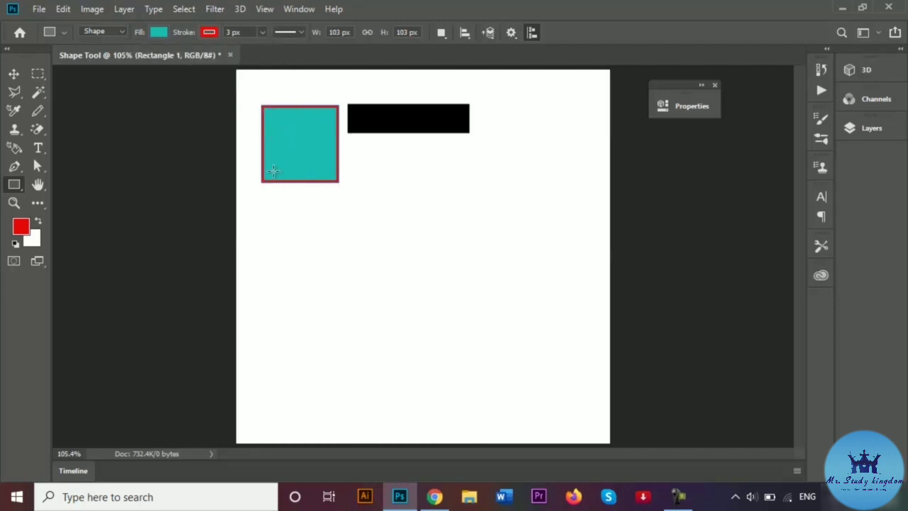
{"action": "left_click", "coordinate": [263, 32]}
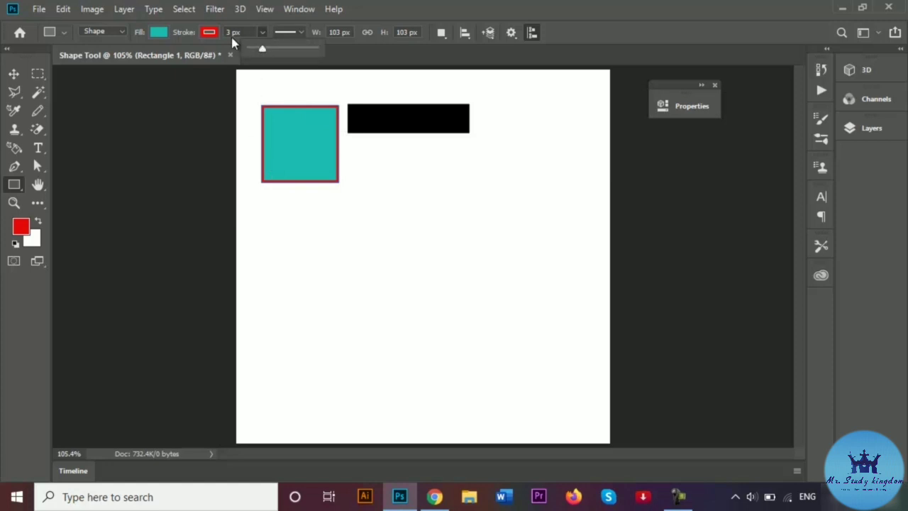
{"action": "mouse_move", "coordinate": [262, 53]}
{"action": "left_mouse_down"}
{"action": "mouse_move", "coordinate": [274, 51]}
{"action": "mouse_move", "coordinate": [254, 53]}
{"action": "mouse_move", "coordinate": [267, 56]}
{"action": "left_mouse_up"}
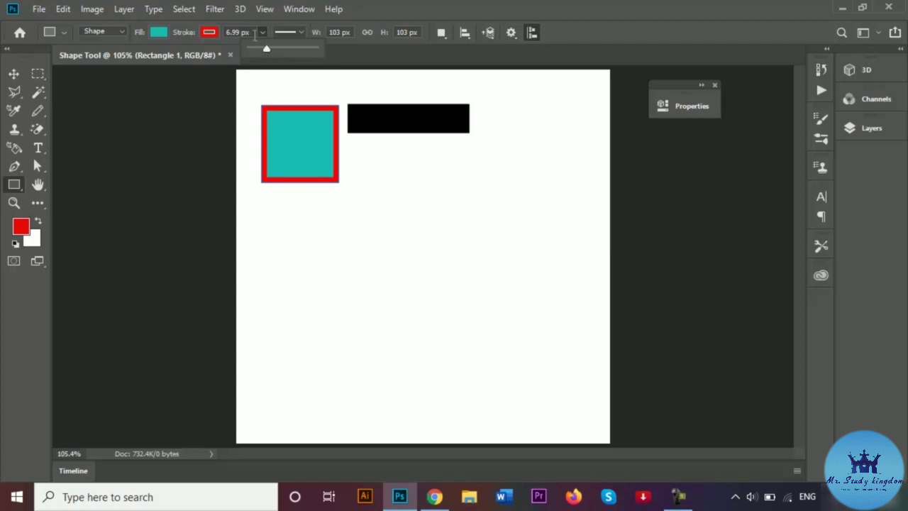
{"action": "left_click_drag", "start_coordinate": [265, 53], "coordinate": [257, 52]}
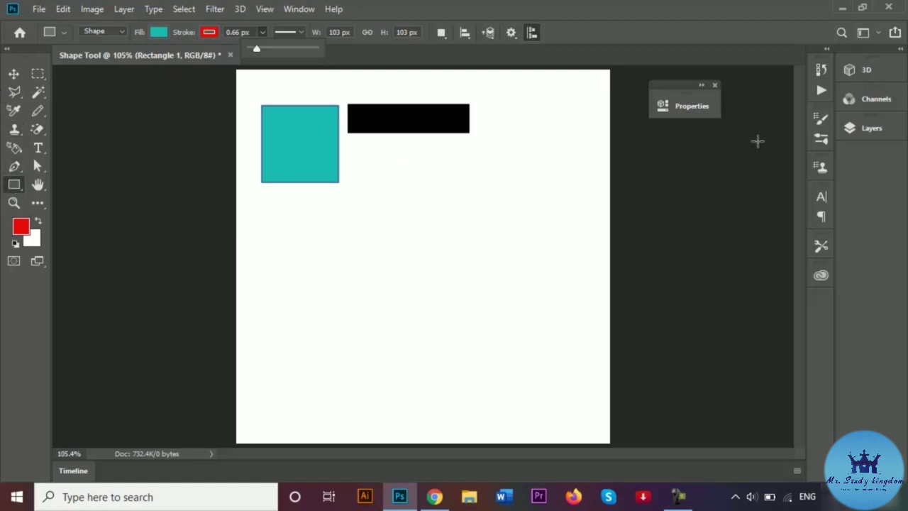
{"action": "left_click", "coordinate": [701, 85]}
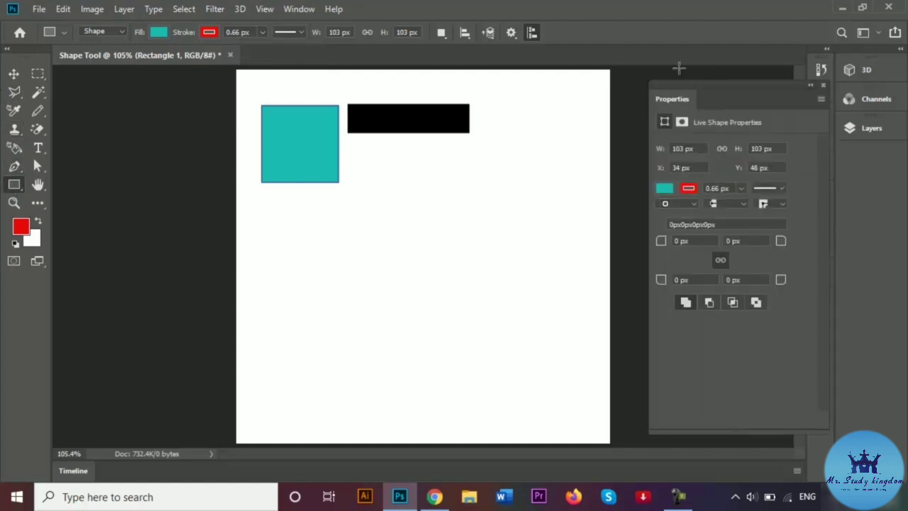
{"action": "left_click", "coordinate": [822, 84]}
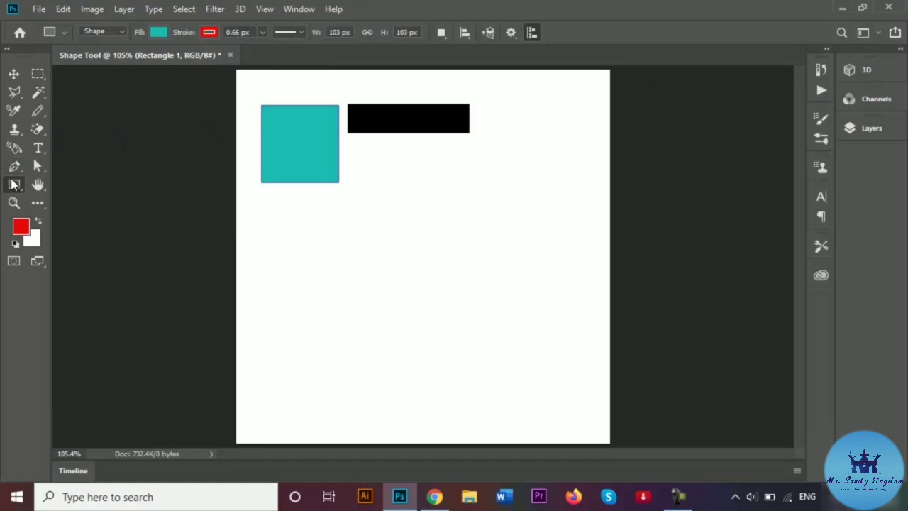
Step: With the Rounded Rectangle Tool, draw a shape about 81 by 70 px with a 10 px radius below the black rectangle
{"action": "right_click", "coordinate": [13, 184]}
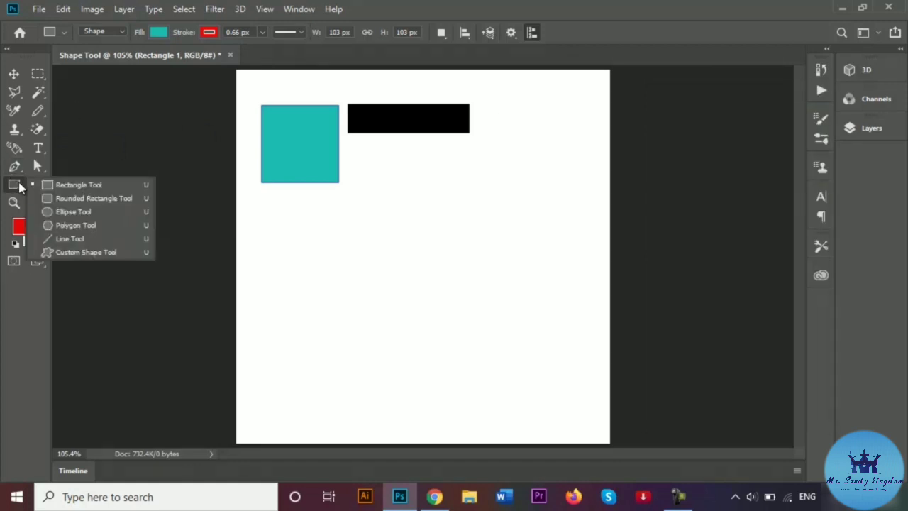
{"action": "left_click", "coordinate": [89, 198]}
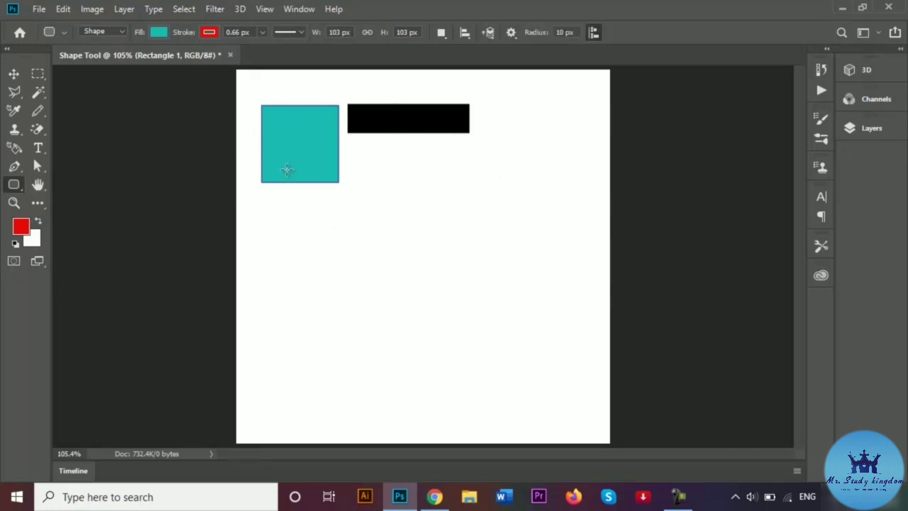
{"action": "left_click_drag", "start_coordinate": [364, 166], "coordinate": [424, 218]}
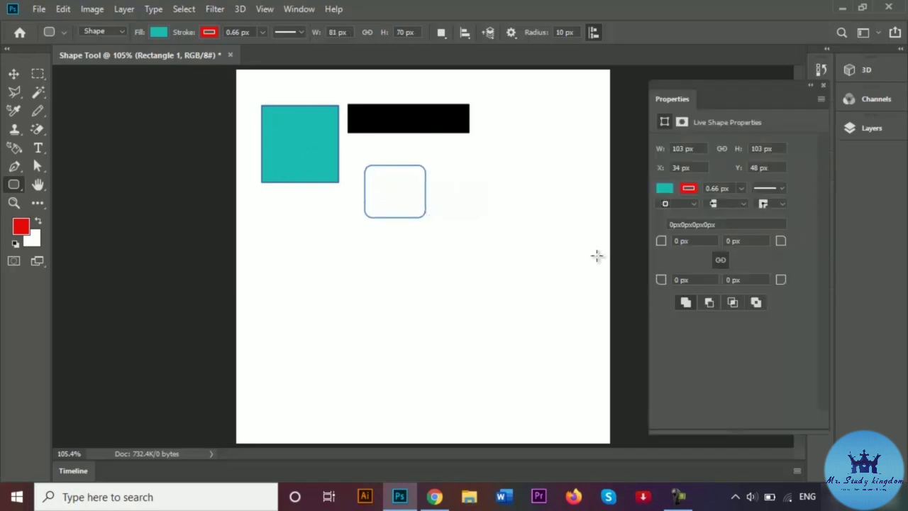
{"action": "left_click", "coordinate": [809, 86]}
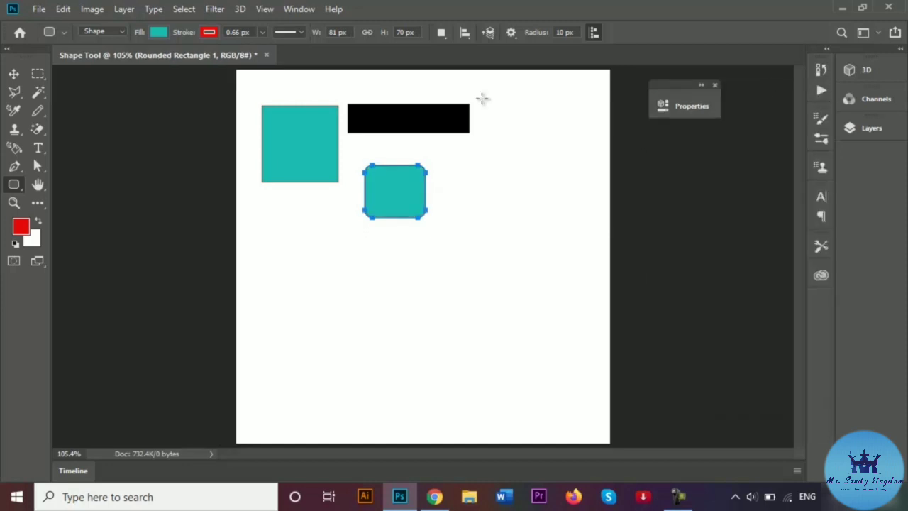
Step: Fill the rounded rectangle with light purple and remove its stroke
{"action": "left_click", "coordinate": [157, 33]}
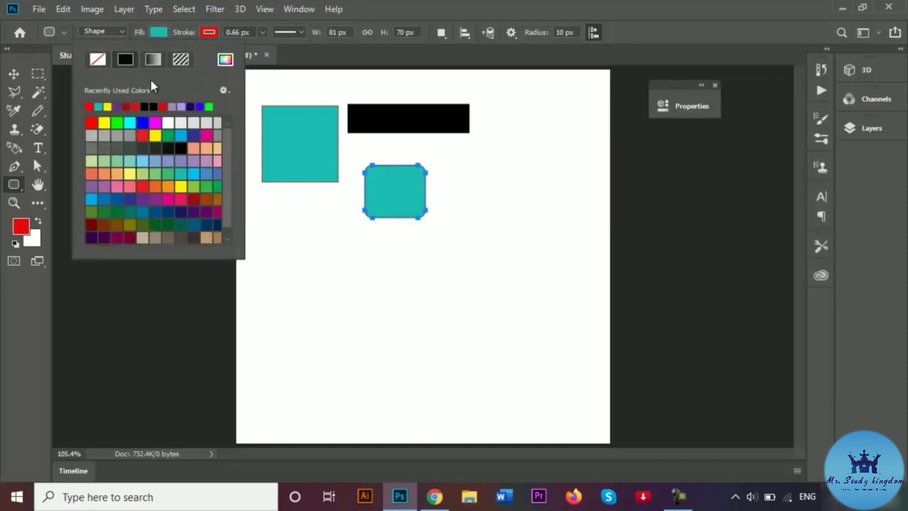
{"action": "left_click", "coordinate": [205, 161]}
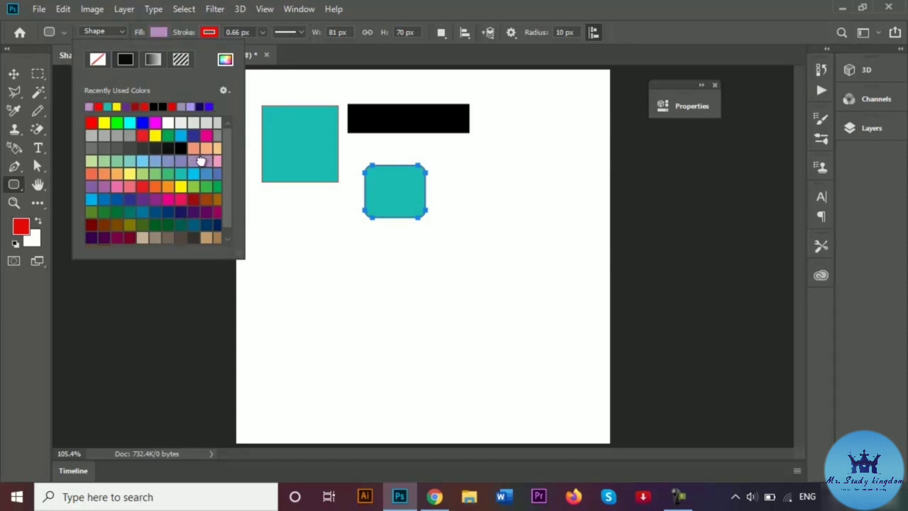
{"action": "left_click", "coordinate": [159, 33]}
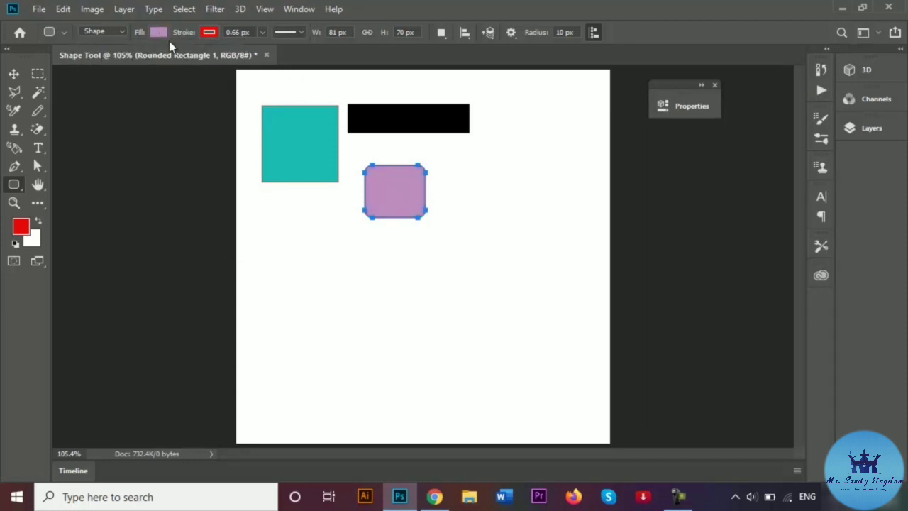
{"action": "left_click", "coordinate": [207, 33]}
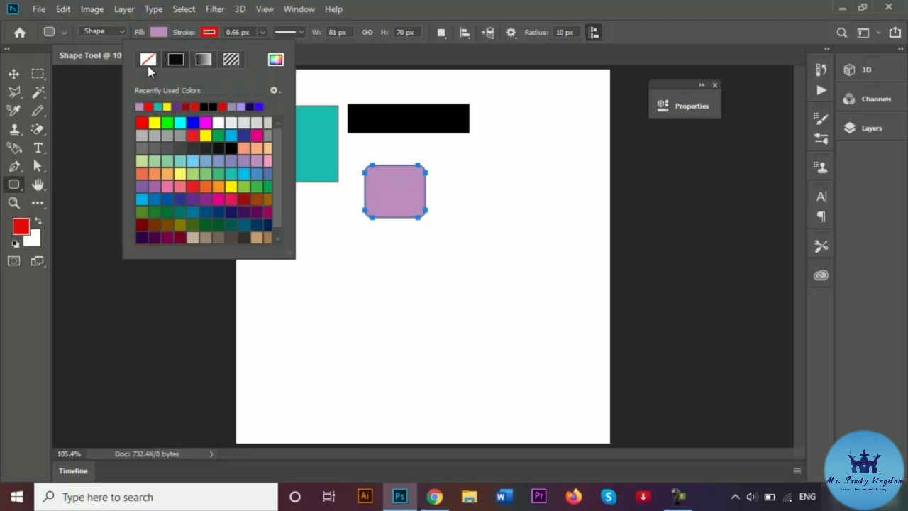
{"action": "left_click", "coordinate": [148, 61]}
{"action": "left_click", "coordinate": [212, 40]}
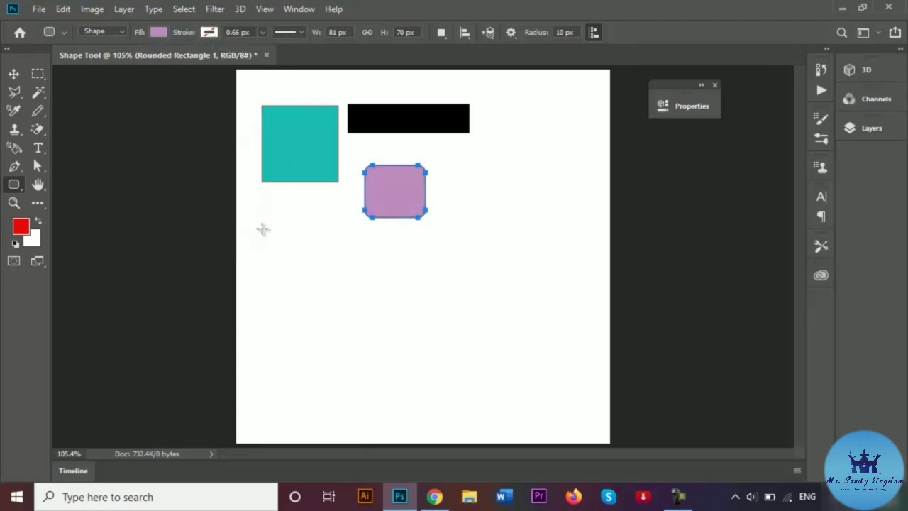
Step: Draw a wide rounded rectangle about 188 by 45 px with a 10 px radius below the teal square
{"action": "mouse_move", "coordinate": [262, 228]}
{"action": "left_mouse_down"}
{"action": "mouse_move", "coordinate": [275, 243]}
{"action": "mouse_move", "coordinate": [271, 236]}
{"action": "left_mouse_up"}
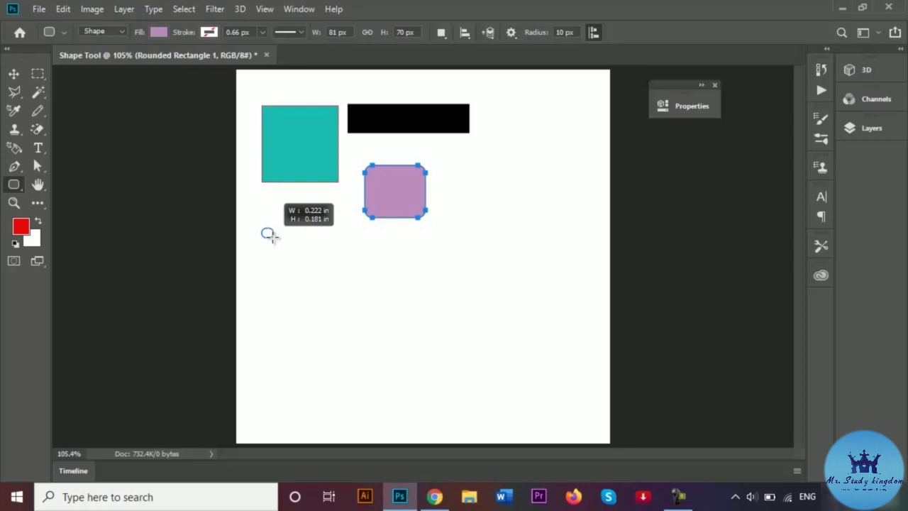
{"action": "left_click_drag", "start_coordinate": [270, 236], "coordinate": [404, 269]}
{"action": "left_click_drag", "start_coordinate": [405, 262], "coordinate": [403, 261]}
{"action": "left_click", "coordinate": [621, 99]}
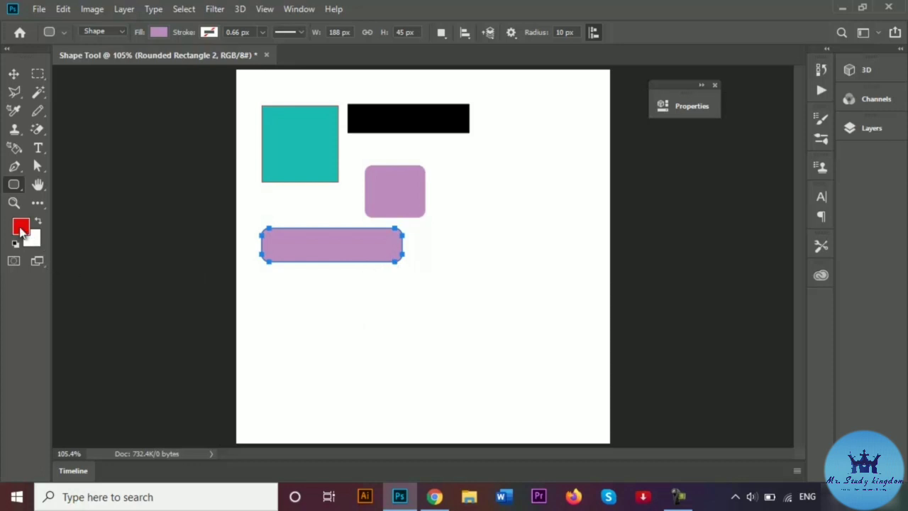
{"action": "left_click", "coordinate": [20, 228]}
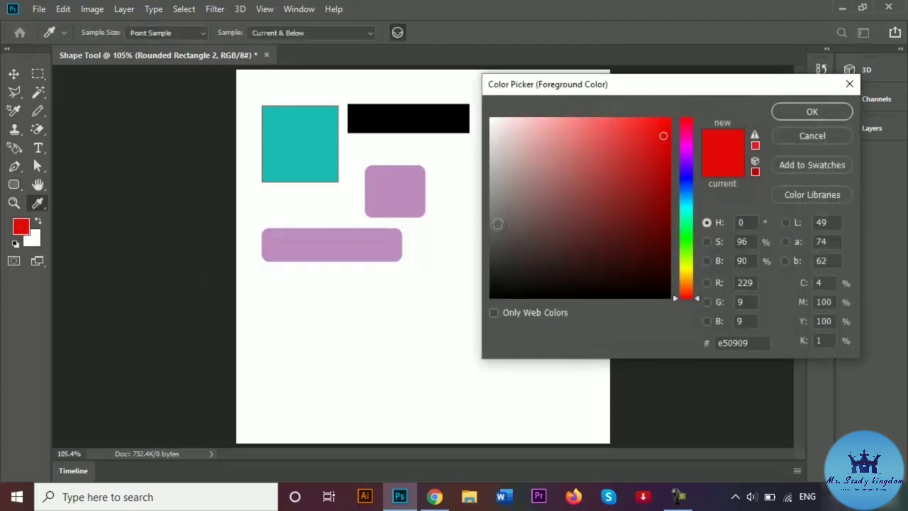
{"action": "mouse_move", "coordinate": [640, 147]}
{"action": "left_mouse_down"}
{"action": "mouse_move", "coordinate": [646, 141]}
{"action": "mouse_move", "coordinate": [611, 142]}
{"action": "left_mouse_up"}
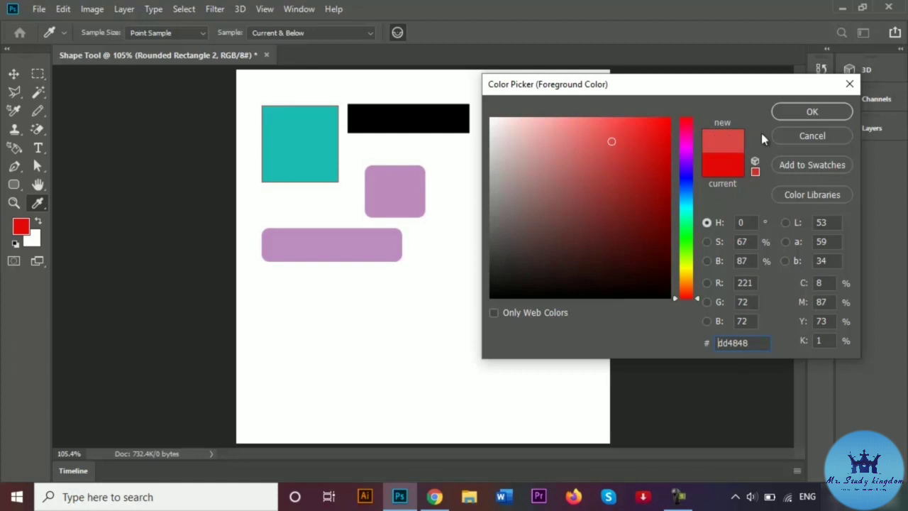
{"action": "left_click", "coordinate": [796, 135]}
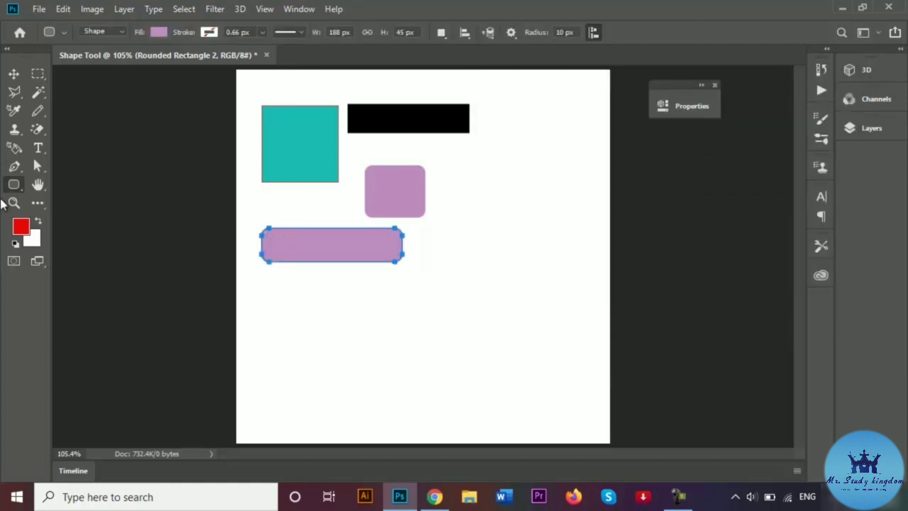
{"action": "left_click", "coordinate": [21, 226]}
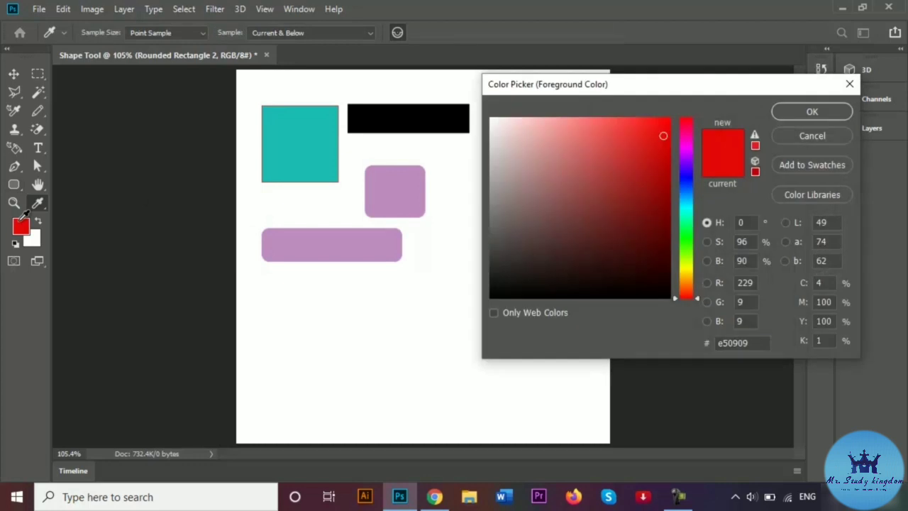
{"action": "left_click", "coordinate": [796, 136]}
{"action": "left_click", "coordinate": [14, 74]}
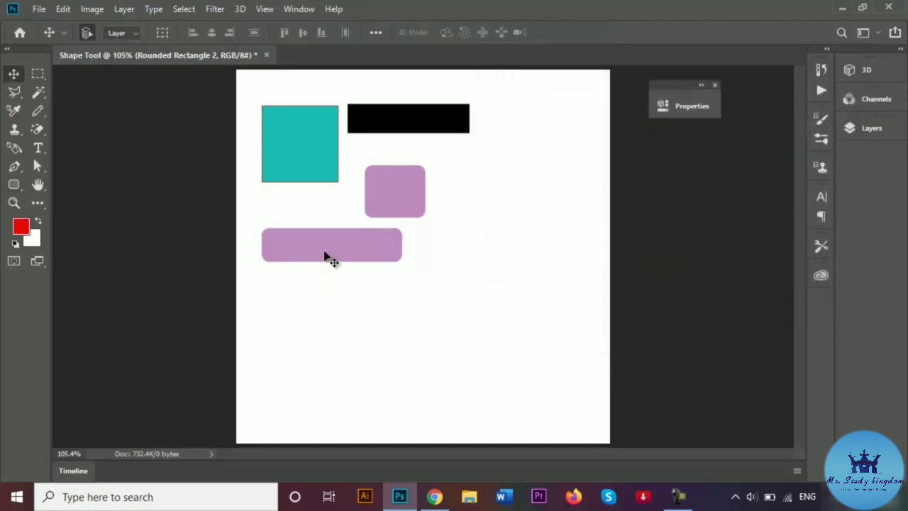
{"action": "left_click", "coordinate": [14, 184]}
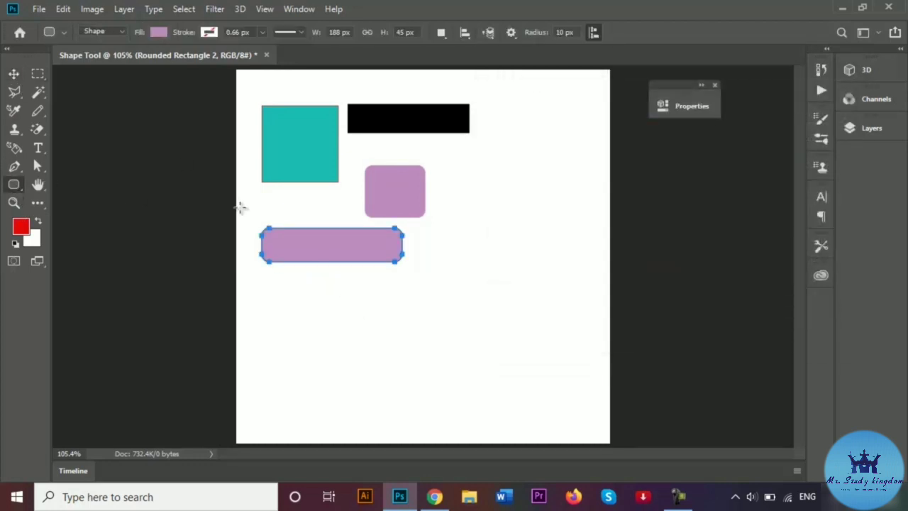
{"action": "left_click", "coordinate": [21, 225]}
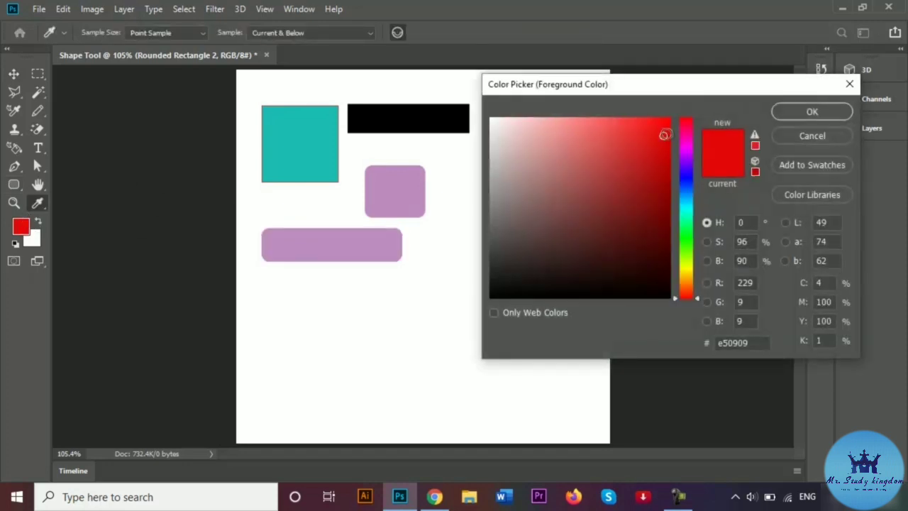
{"action": "mouse_move", "coordinate": [645, 156]}
{"action": "left_mouse_down"}
{"action": "mouse_move", "coordinate": [606, 206]}
{"action": "mouse_move", "coordinate": [609, 233]}
{"action": "left_mouse_up"}
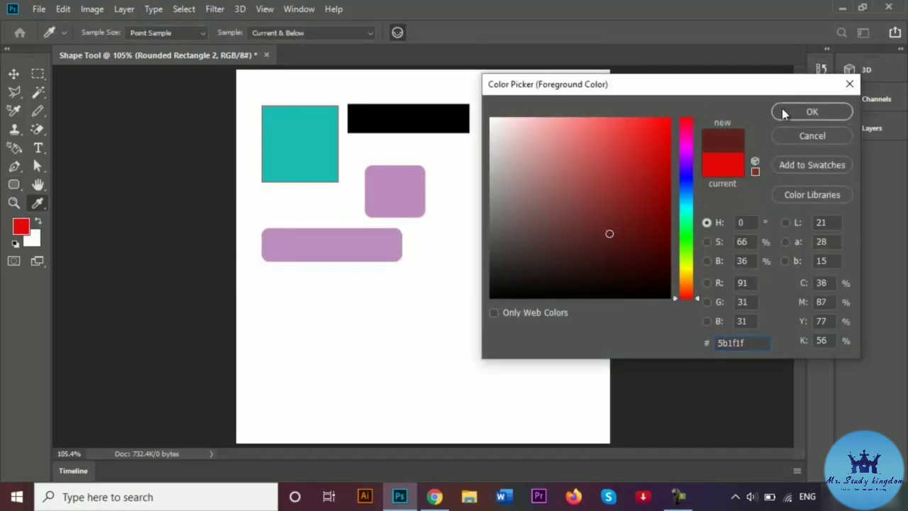
{"action": "left_click", "coordinate": [811, 136]}
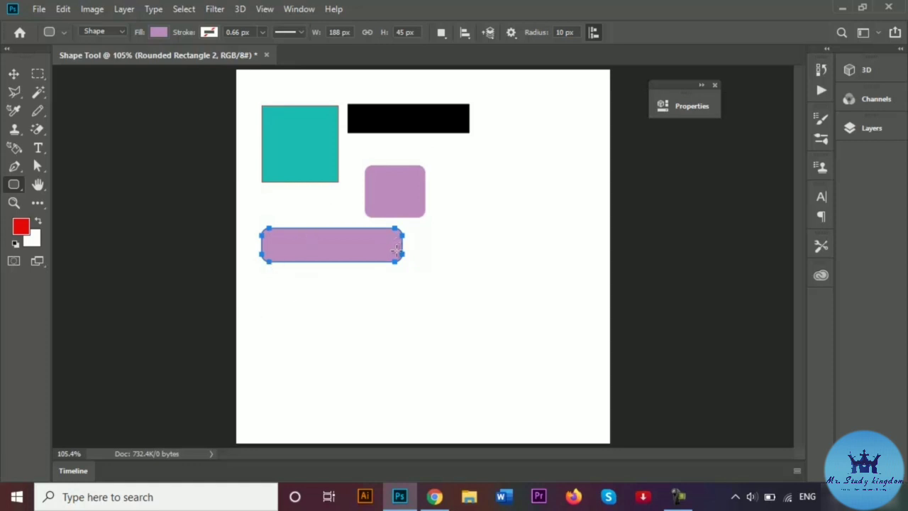
Step: Try several fill colors on the wide rounded rectangle, including dark red and purple, and settle on dark navy blue
{"action": "left_click", "coordinate": [159, 32]}
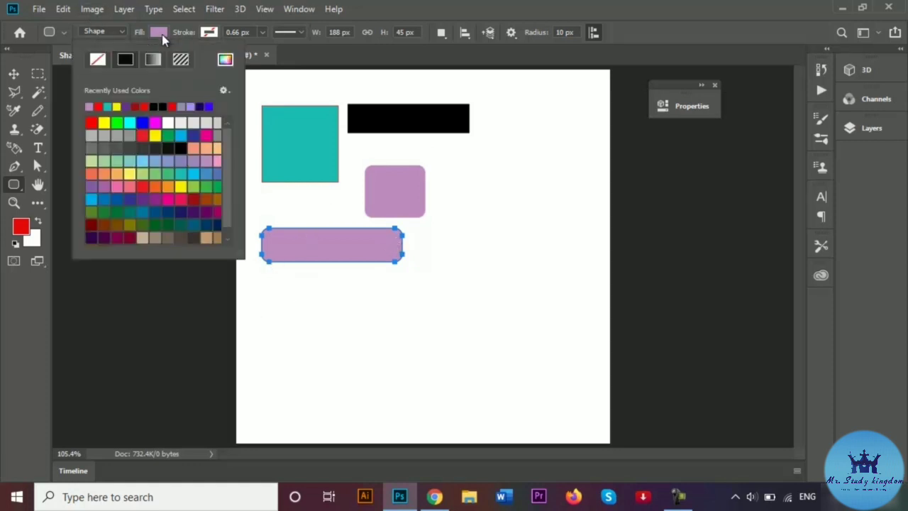
{"action": "left_click", "coordinate": [193, 135]}
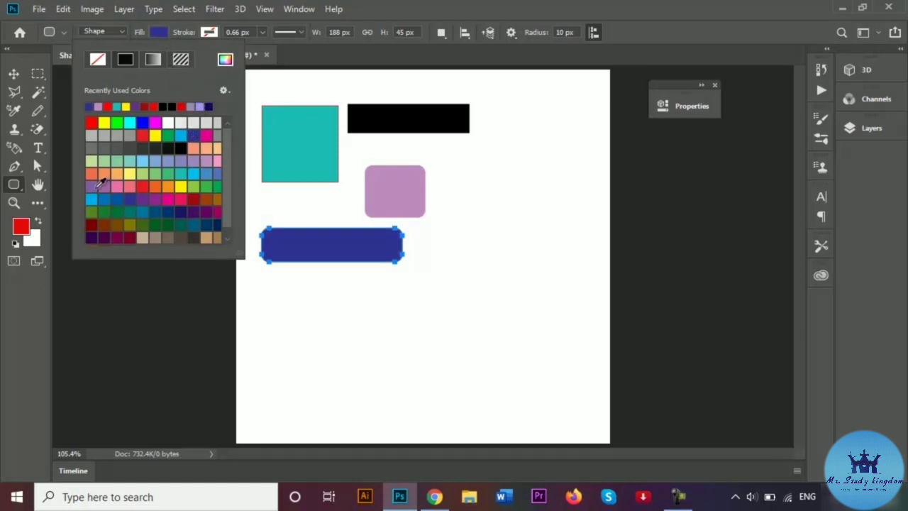
{"action": "left_click", "coordinate": [92, 222]}
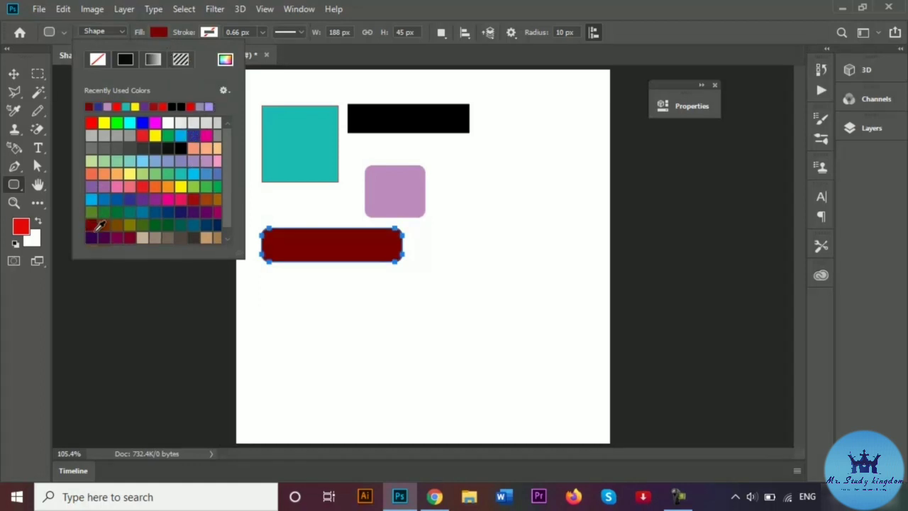
{"action": "scroll", "coordinate": [225, 198], "scroll_direction": "down", "scroll_amount": 1}
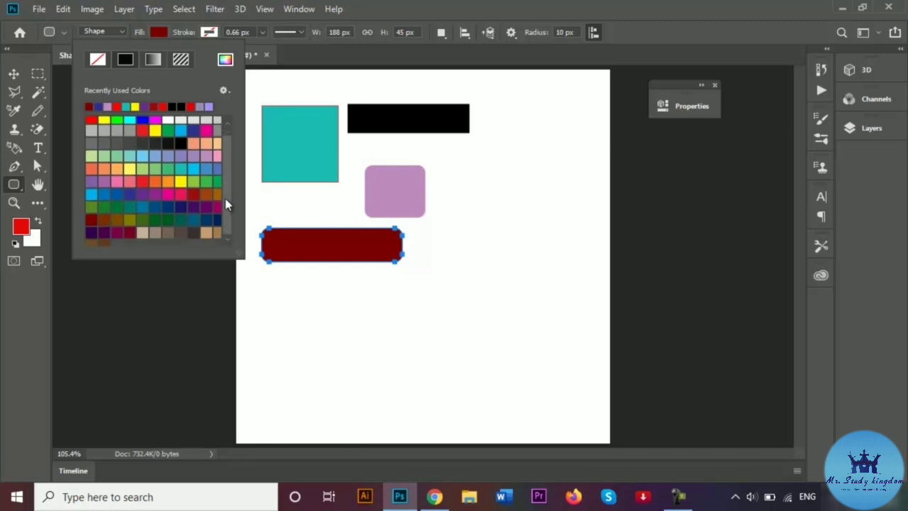
{"action": "scroll", "coordinate": [225, 198], "scroll_direction": "down", "scroll_amount": 1}
{"action": "left_click", "coordinate": [111, 227]}
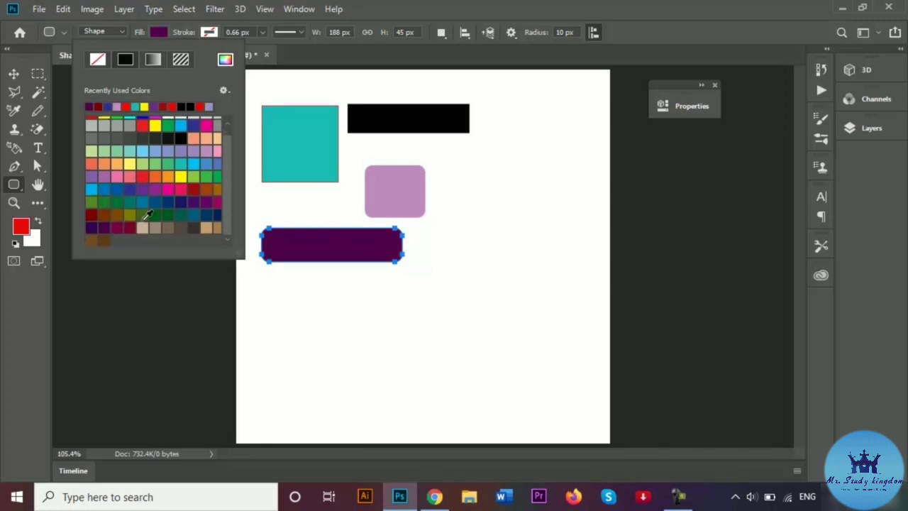
{"action": "left_click", "coordinate": [160, 213]}
{"action": "left_click", "coordinate": [183, 207]}
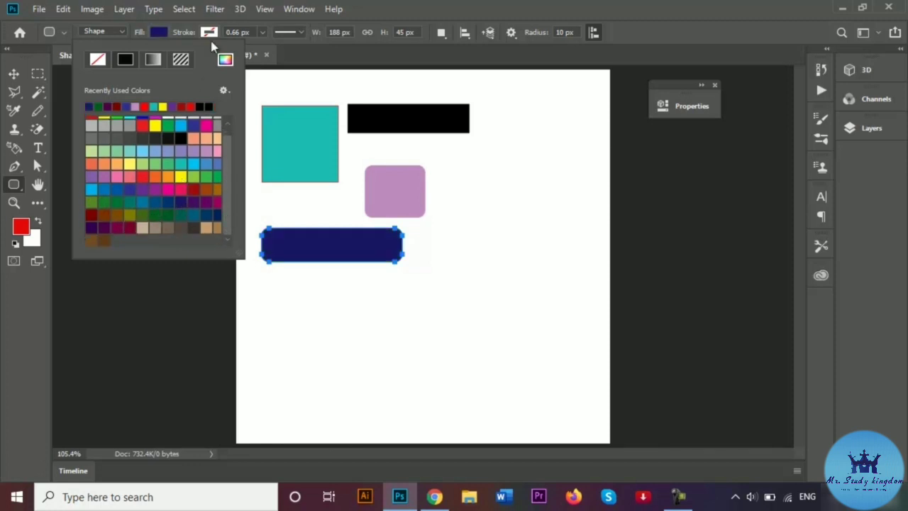
{"action": "left_click", "coordinate": [155, 33]}
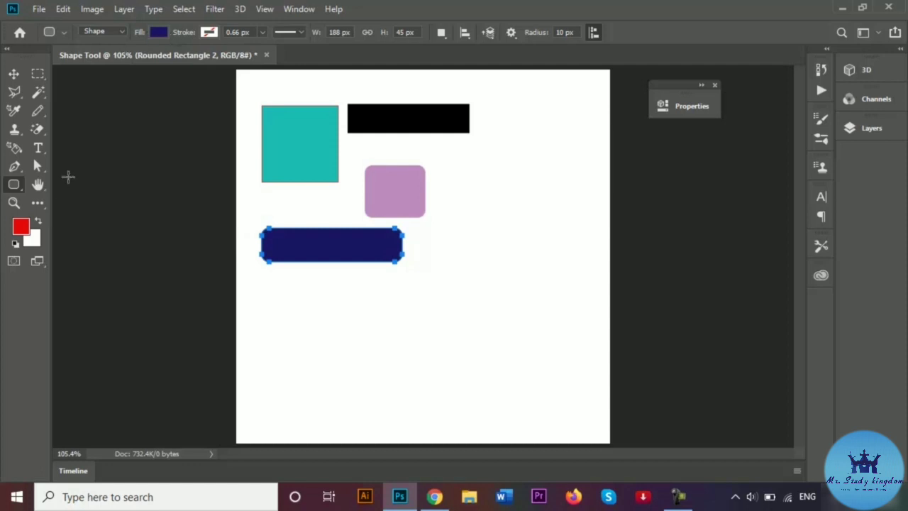
Step: With the Ellipse Tool, draw a near-circle about 91 by 87 px near the canvas's right edge and a flat ellipse about 176 by 47 px below it
{"action": "right_click", "coordinate": [13, 185]}
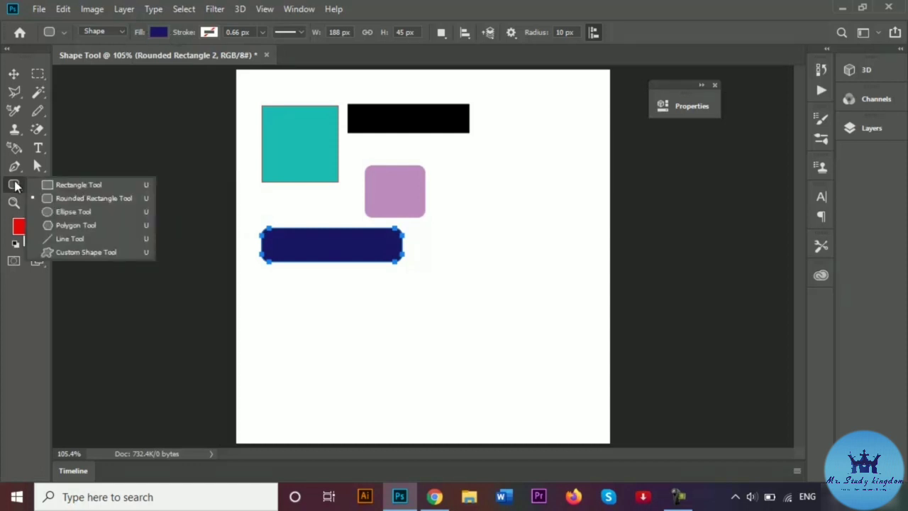
{"action": "left_click", "coordinate": [58, 213]}
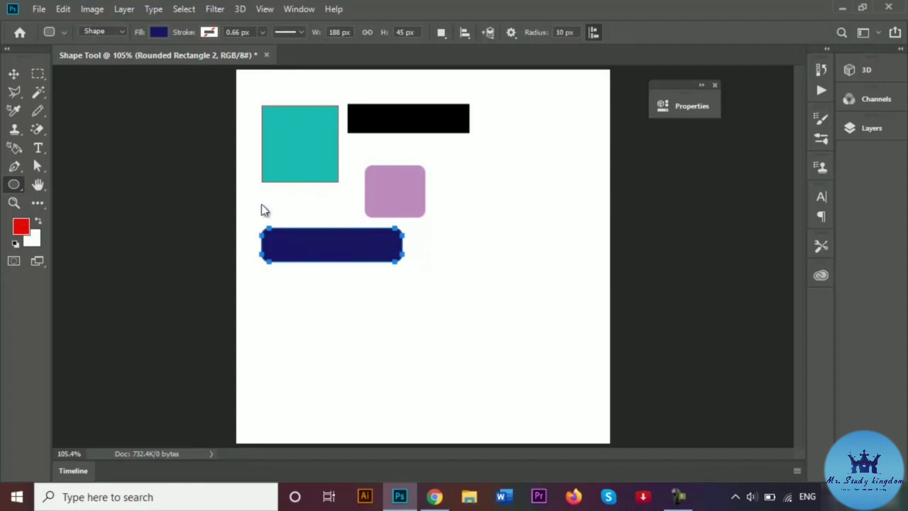
{"action": "left_click_drag", "start_coordinate": [515, 128], "coordinate": [581, 192]}
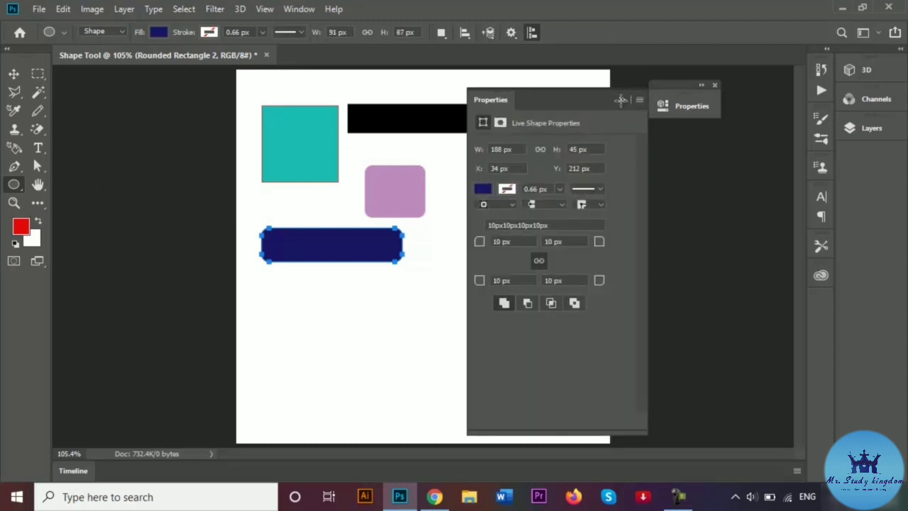
{"action": "left_click", "coordinate": [450, 154]}
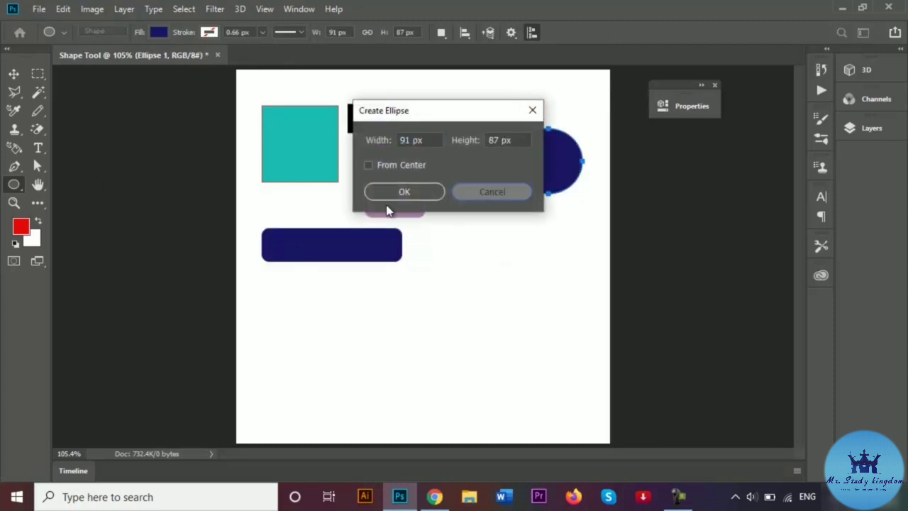
{"action": "left_click", "coordinate": [470, 192]}
{"action": "left_click_drag", "start_coordinate": [448, 197], "coordinate": [578, 232]}
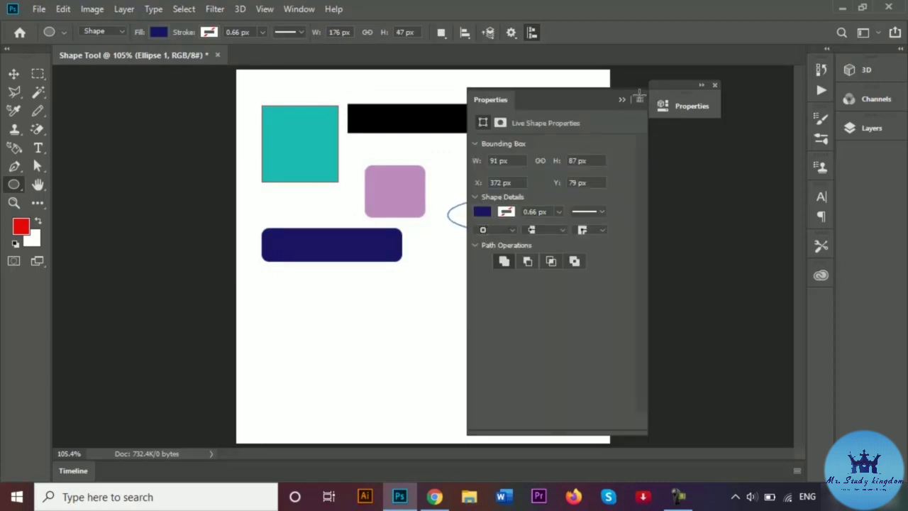
{"action": "left_click", "coordinate": [622, 100]}
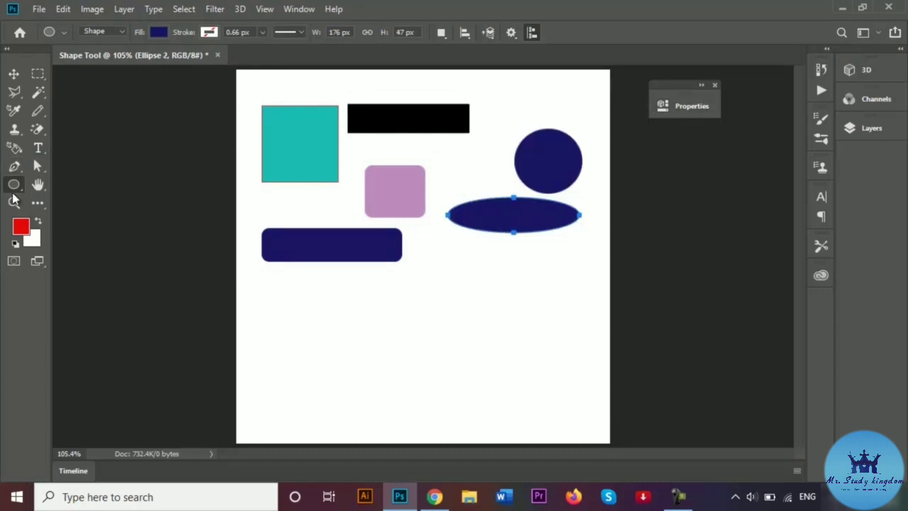
Step: Set the foreground color to yellow-green and draw an ellipse about 101 by 85 px below the flat ellipse
{"action": "left_click", "coordinate": [20, 185]}
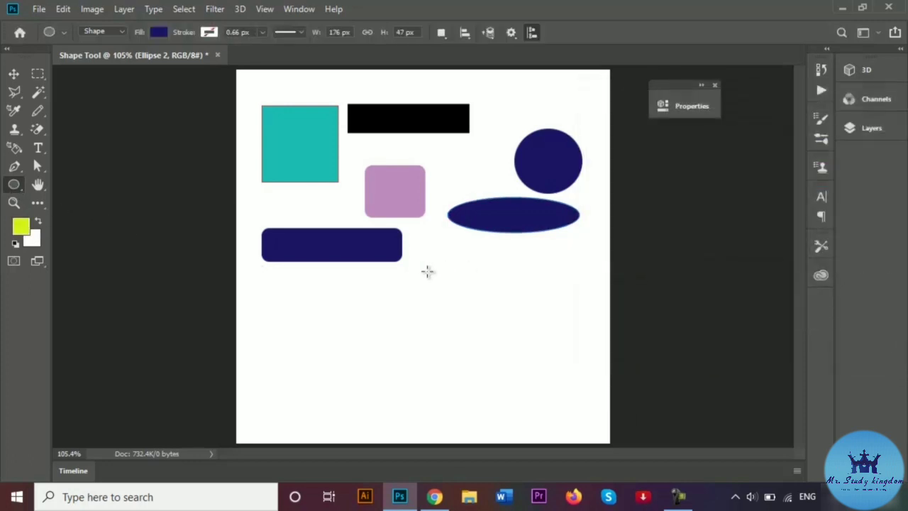
{"action": "left_click_drag", "start_coordinate": [426, 268], "coordinate": [502, 334]}
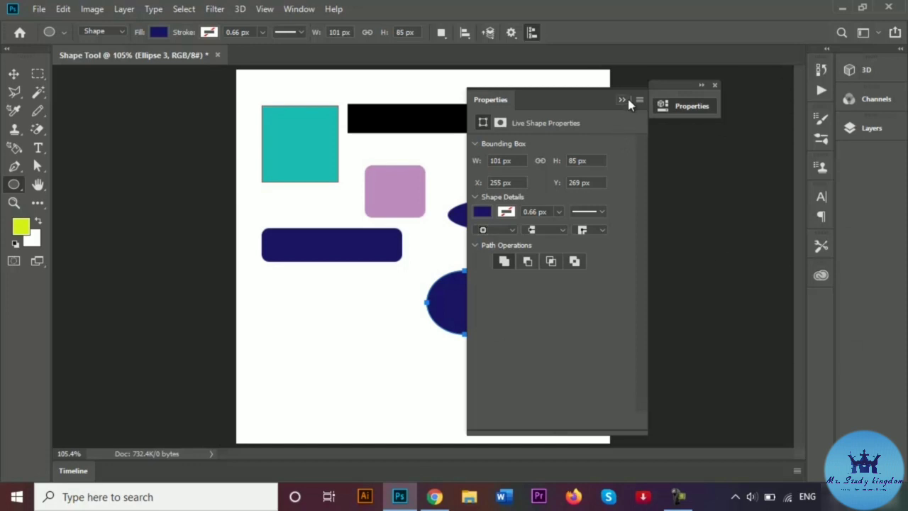
{"action": "left_click", "coordinate": [625, 100]}
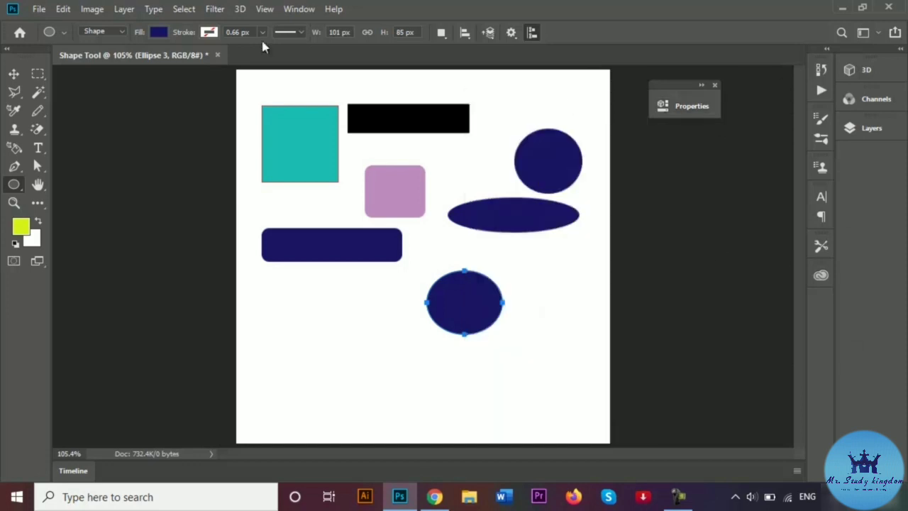
Step: Fill the newly drawn ellipse with yellow
{"action": "left_click", "coordinate": [159, 33]}
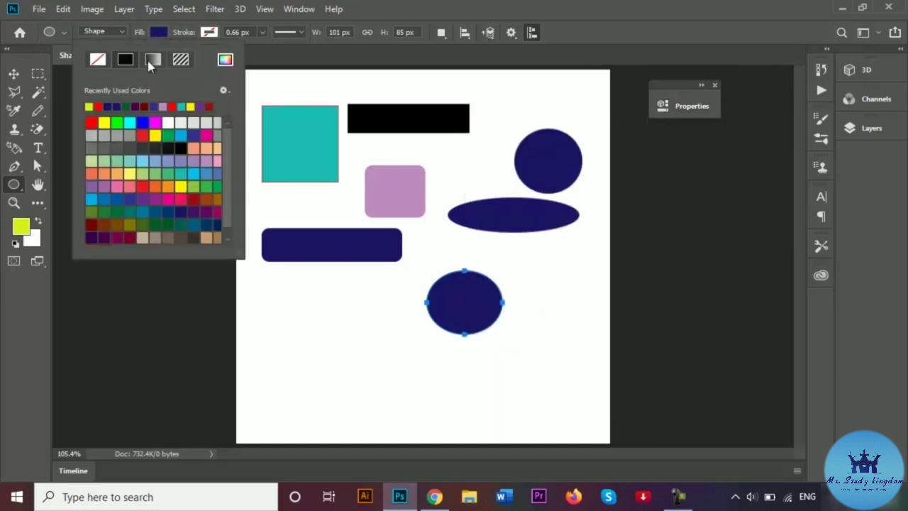
{"action": "left_click", "coordinate": [154, 134]}
{"action": "left_click", "coordinate": [276, 272]}
{"action": "left_click", "coordinate": [281, 288]}
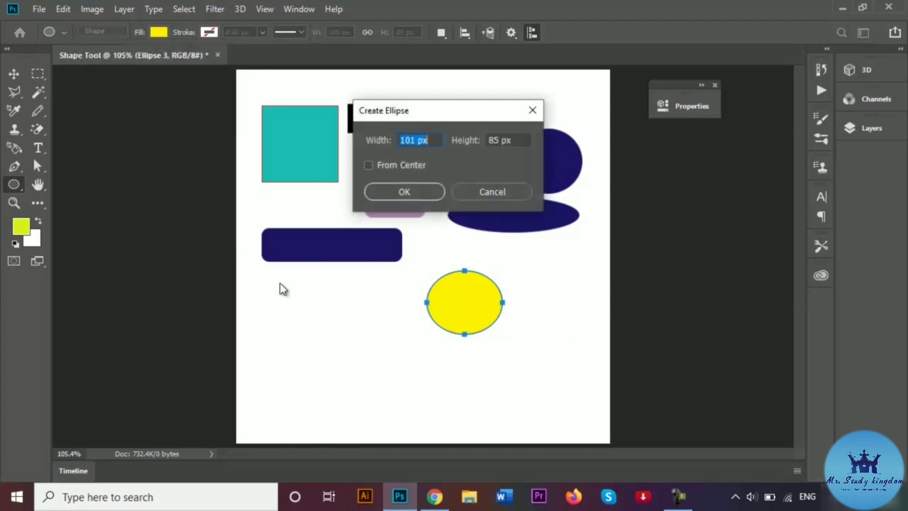
{"action": "left_click", "coordinate": [475, 188]}
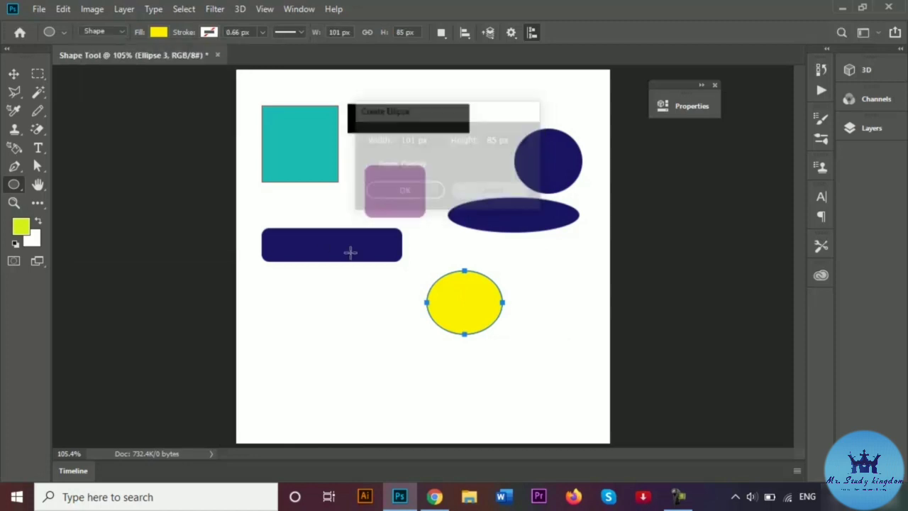
Step: Create another yellow ellipse of 101 by 85 px, placed from its center, below the wide rounded rectangle
{"action": "left_click", "coordinate": [302, 319]}
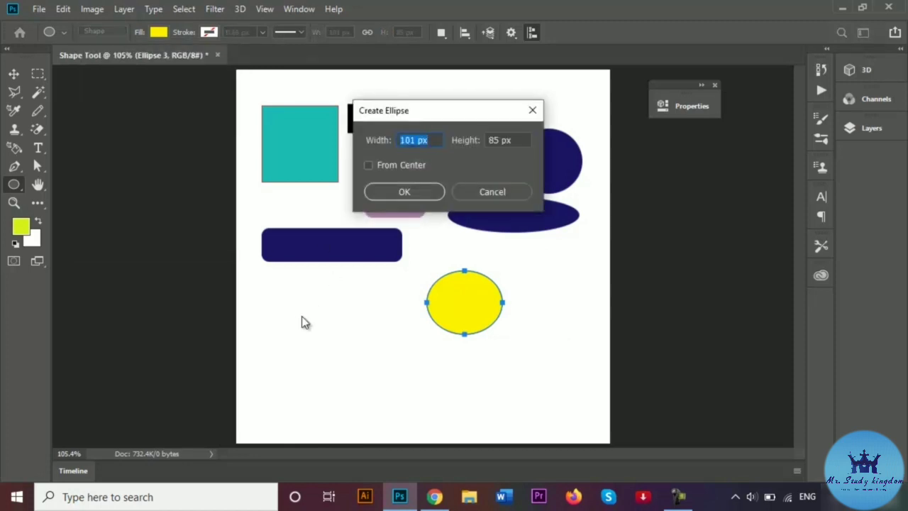
{"action": "left_click", "coordinate": [489, 189]}
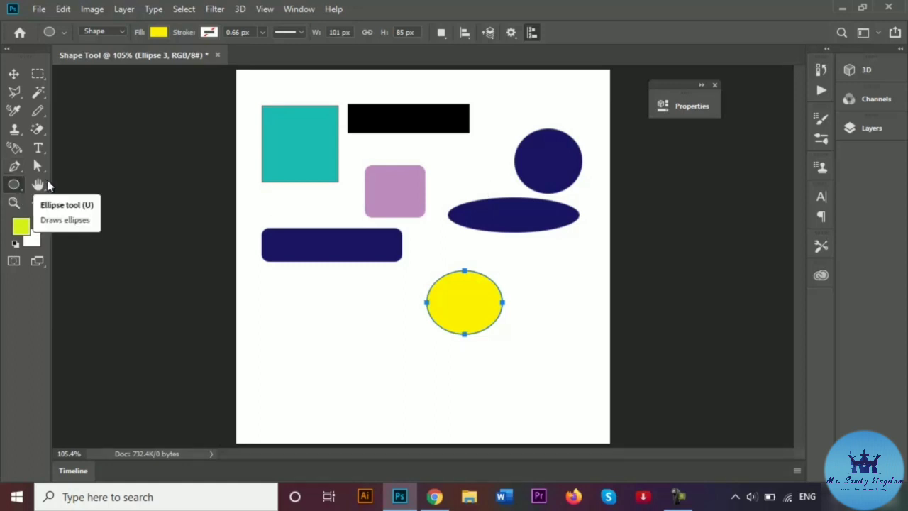
{"action": "left_click", "coordinate": [318, 336]}
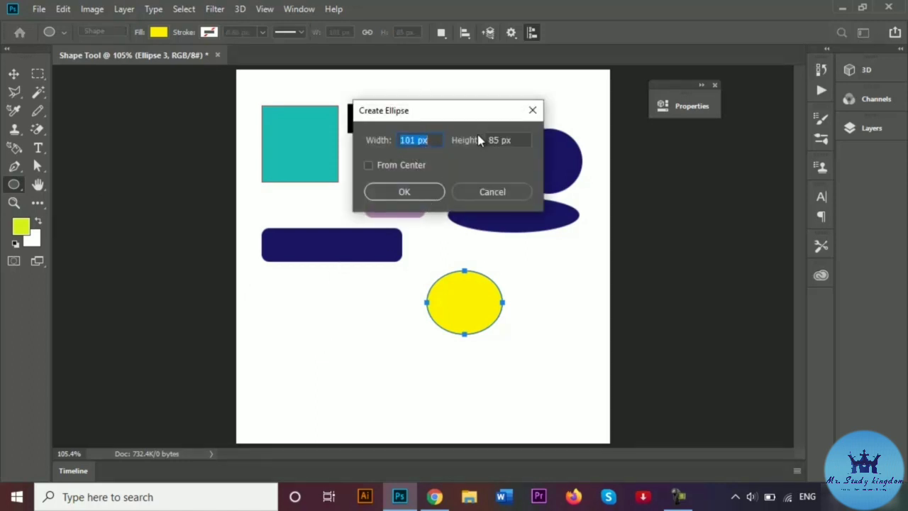
{"action": "left_click", "coordinate": [368, 165]}
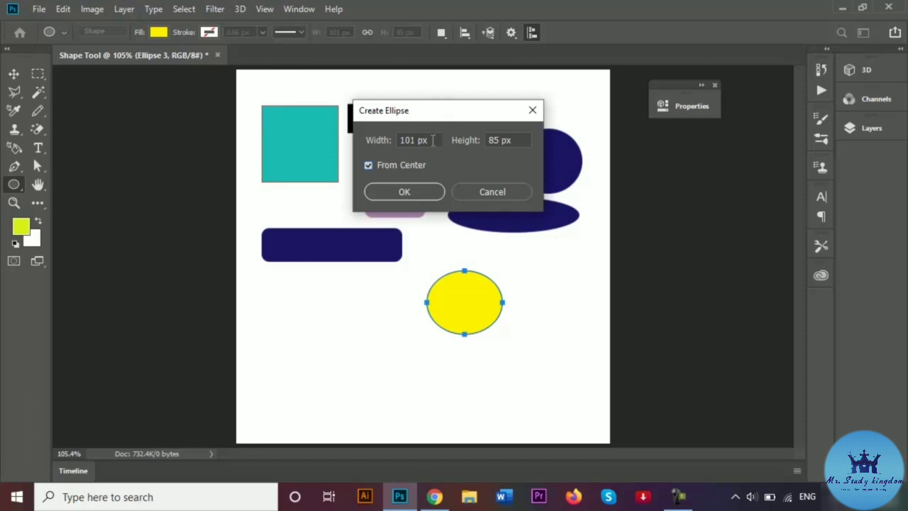
{"action": "left_click", "coordinate": [424, 191]}
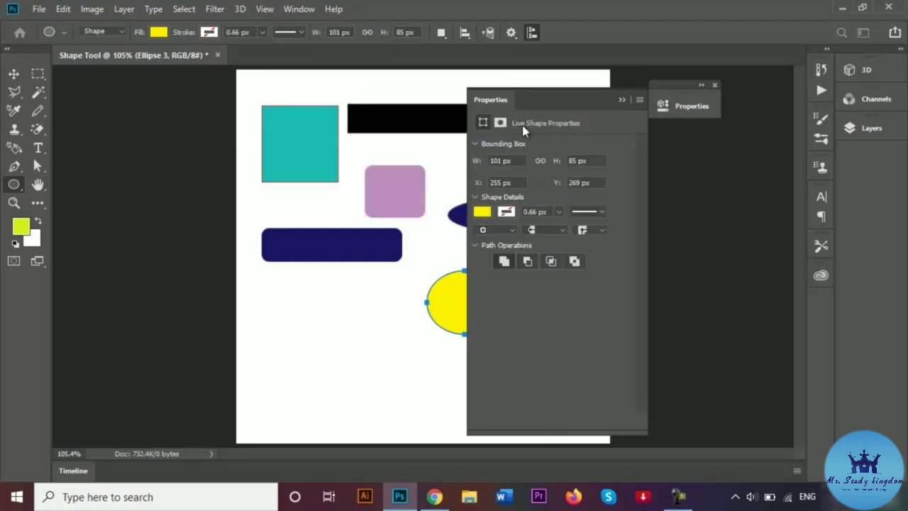
{"action": "left_click", "coordinate": [622, 100]}
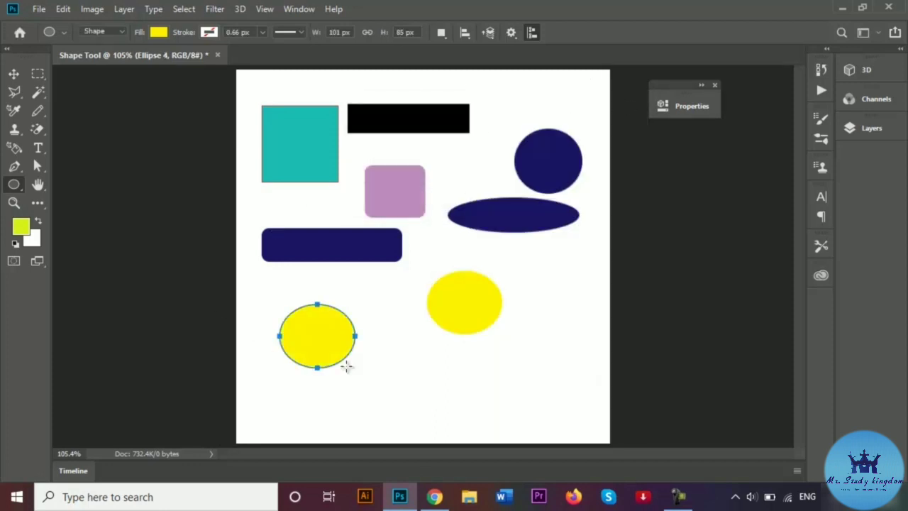
Step: Create a yellow circle of exactly 100 by 100 px near the canvas's lower edge, with From Center turned off, and switch to the Move Tool
{"action": "left_click", "coordinate": [440, 375]}
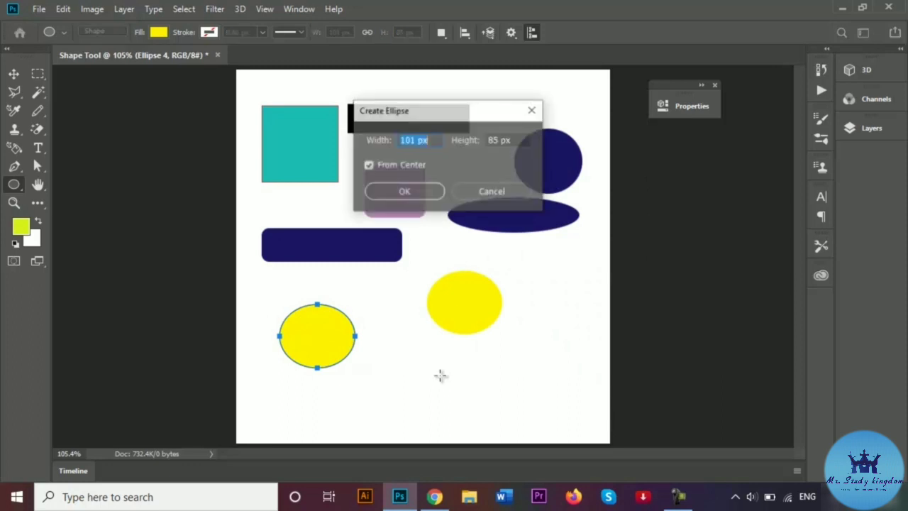
{"action": "left_click", "coordinate": [369, 167]}
{"action": "left_click", "coordinate": [430, 137]}
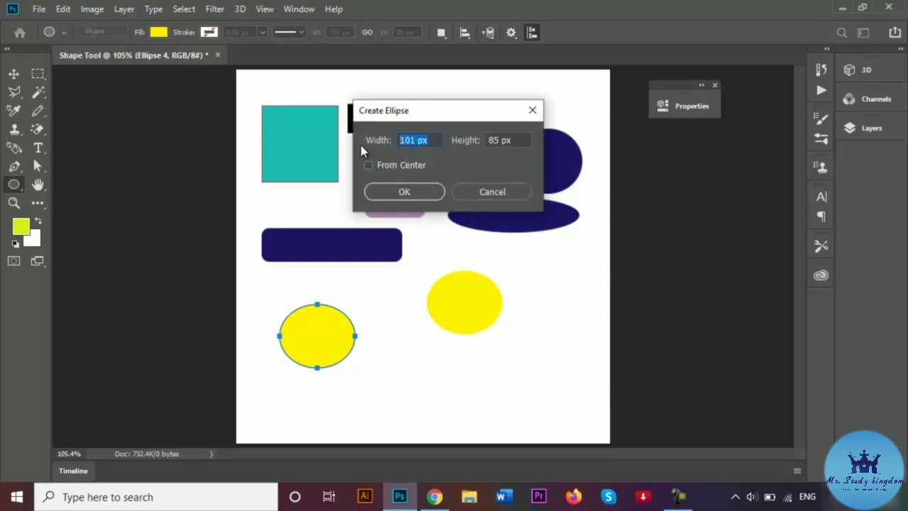
{"action": "key", "text": "BackSpace"}
{"action": "type", "text": "100"}
{"action": "left_click", "coordinate": [501, 135]}
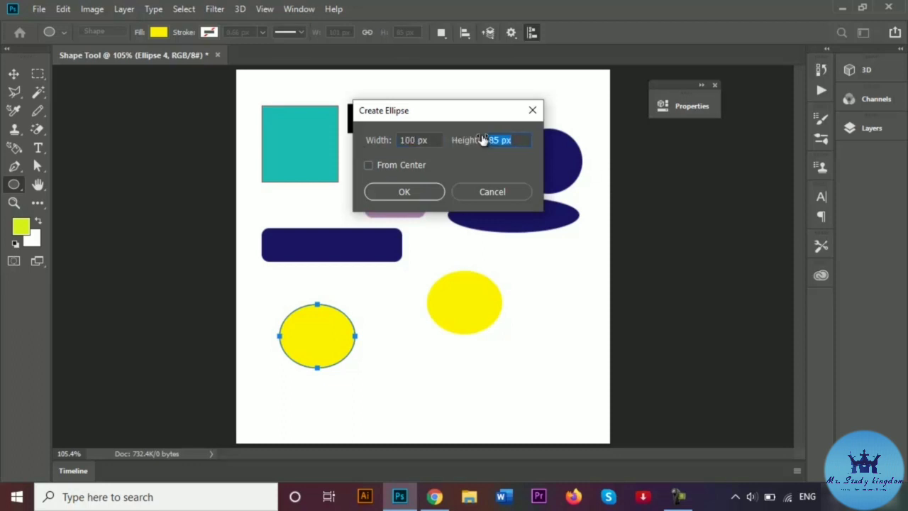
{"action": "type", "text": "100"}
{"action": "left_click", "coordinate": [426, 192]}
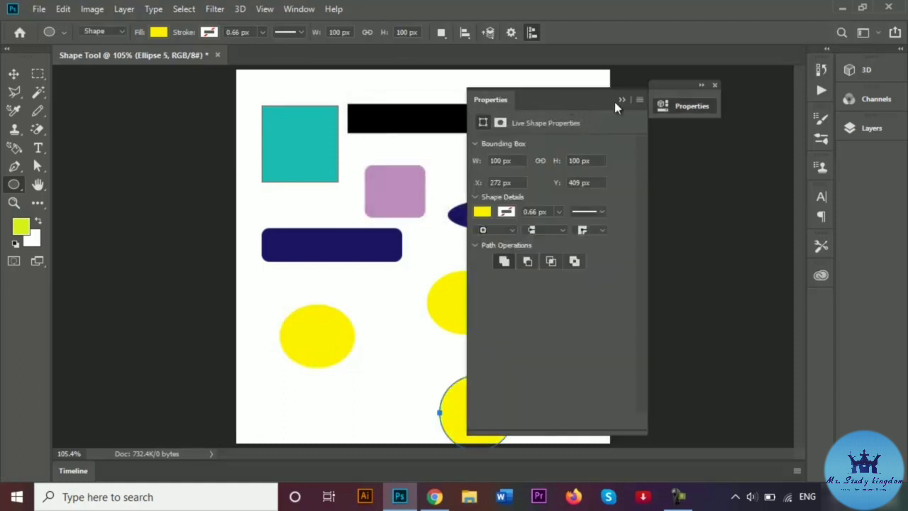
{"action": "left_click", "coordinate": [622, 99]}
{"action": "left_click", "coordinate": [13, 73]}
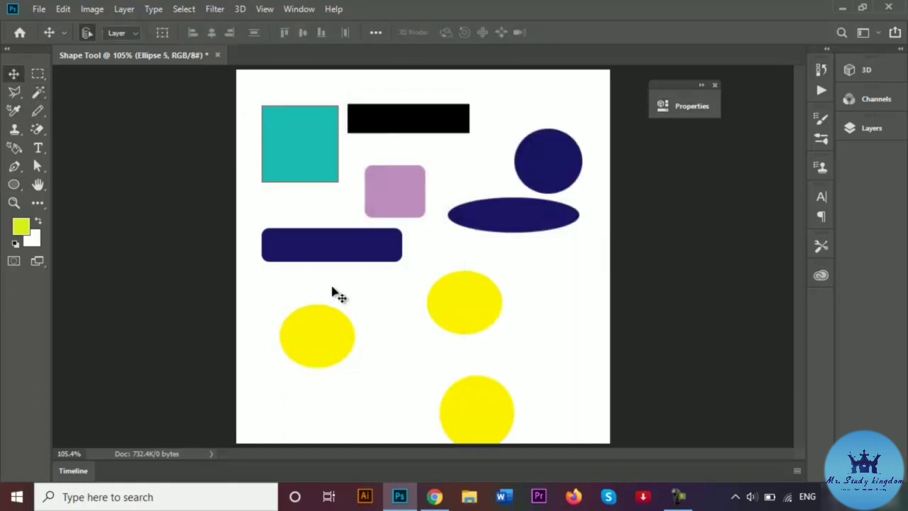
Step: Move the yellow circle up between the two yellow ellipses and draw a yellow five-sided polygon about 74 by 70 px below the flat ellipse
{"action": "left_click_drag", "start_coordinate": [472, 426], "coordinate": [406, 382]}
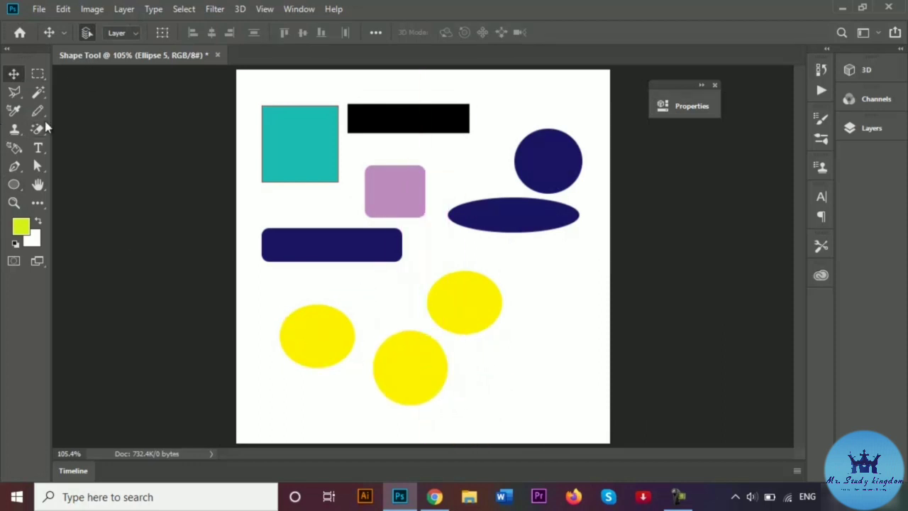
{"action": "left_click", "coordinate": [14, 185]}
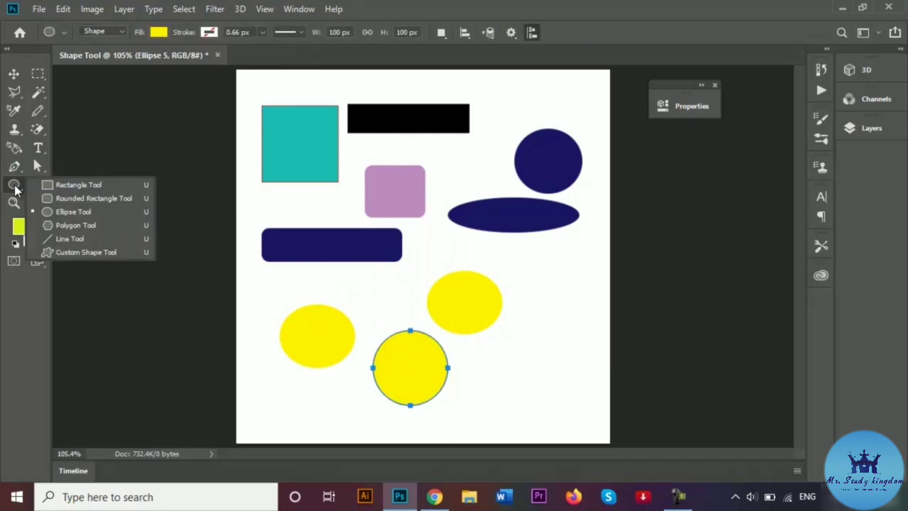
{"action": "left_click", "coordinate": [80, 224]}
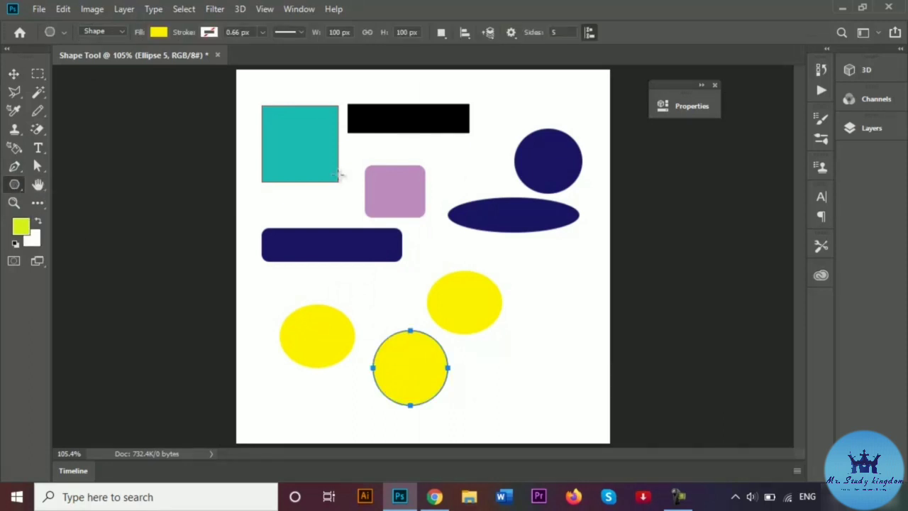
{"action": "left_click_drag", "start_coordinate": [532, 273], "coordinate": [551, 299]}
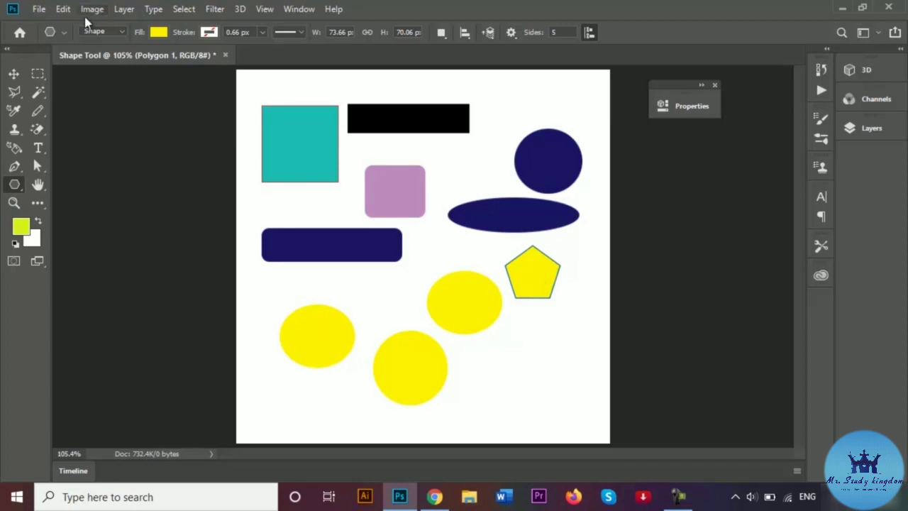
Step: Fill the pentagon with magenta
{"action": "left_click", "coordinate": [64, 32]}
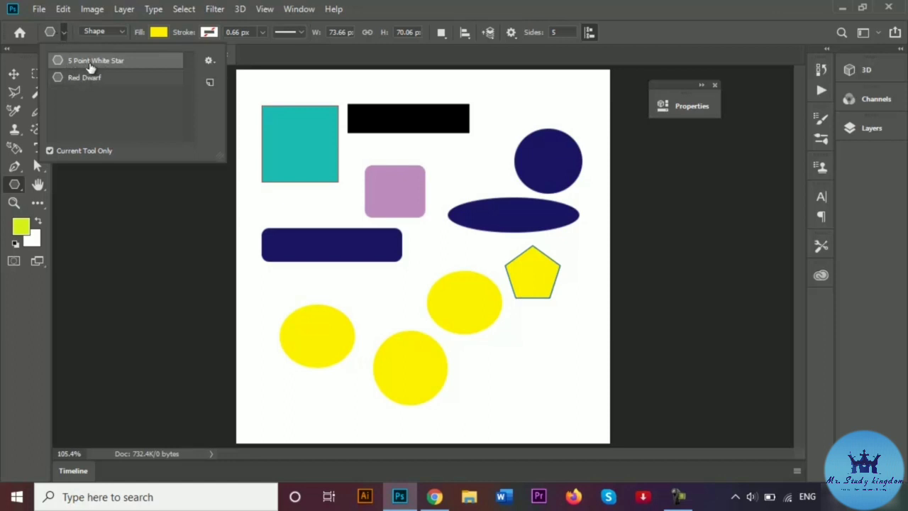
{"action": "left_click", "coordinate": [165, 35]}
{"action": "left_click", "coordinate": [159, 33]}
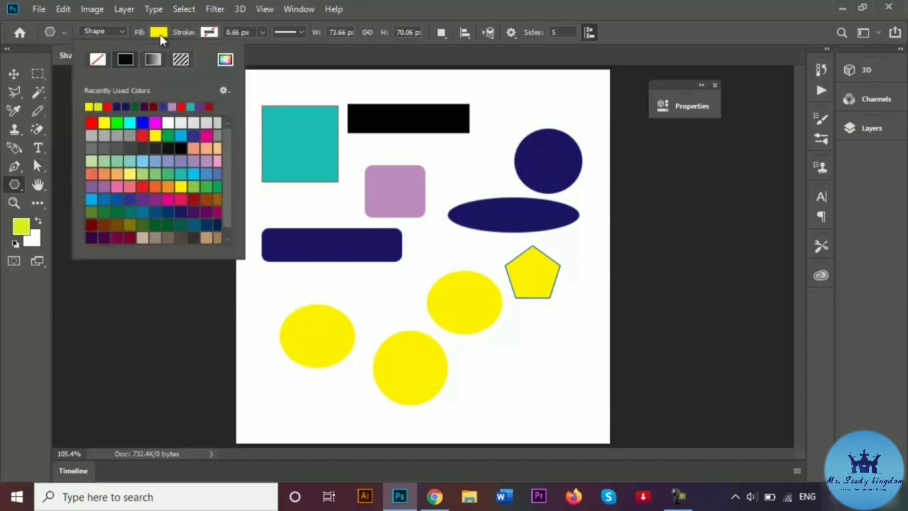
{"action": "left_click", "coordinate": [156, 123]}
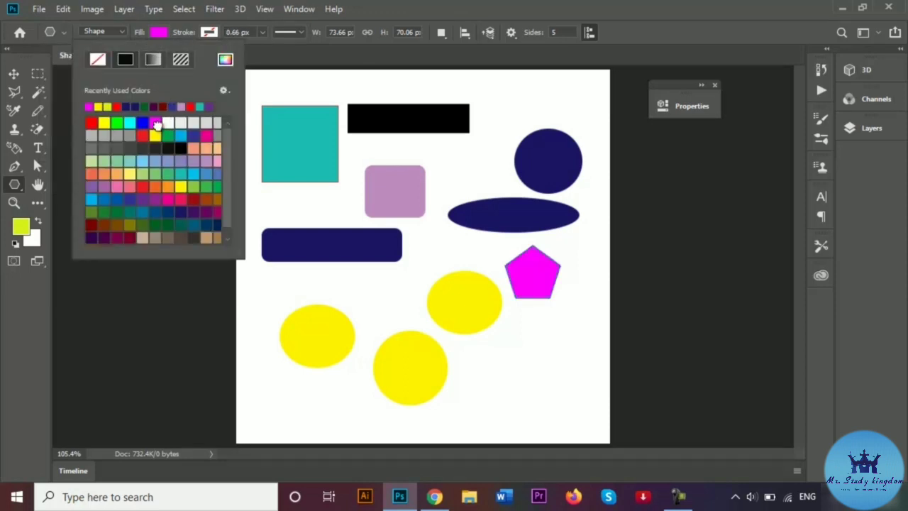
Step: Draw a magenta five-pointed star about 94 by 92 px beside the yellow circle
{"action": "left_click", "coordinate": [526, 331]}
{"action": "left_click", "coordinate": [513, 354]}
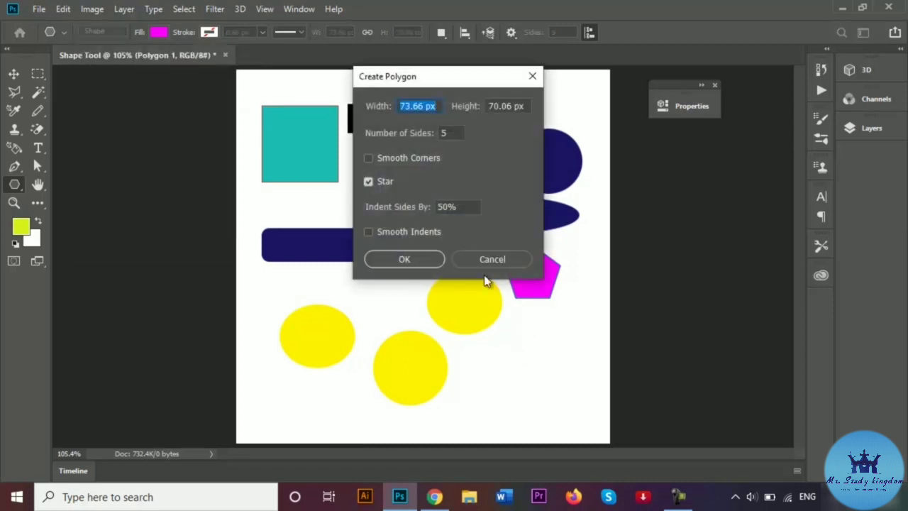
{"action": "left_click", "coordinate": [470, 259]}
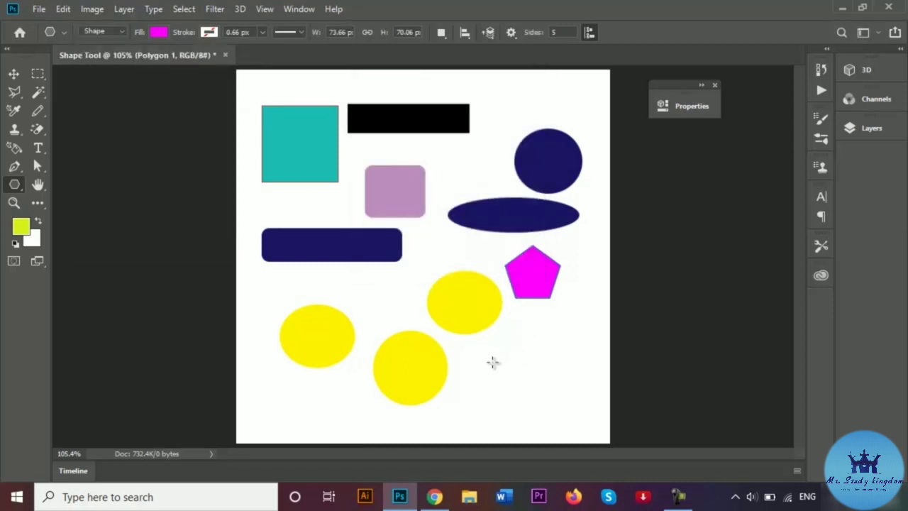
{"action": "left_click_drag", "start_coordinate": [493, 361], "coordinate": [525, 347]}
Step: Choose the 5 Point White Star preset and draw a second star about 91 by 94 px at the canvas's left edge
{"action": "left_click", "coordinate": [63, 32]}
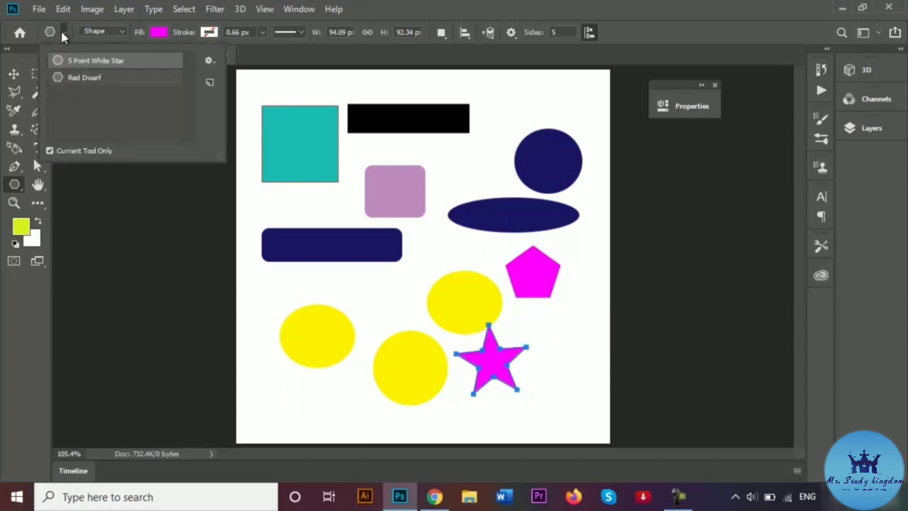
{"action": "left_click", "coordinate": [74, 62]}
{"action": "right_click", "coordinate": [15, 186]}
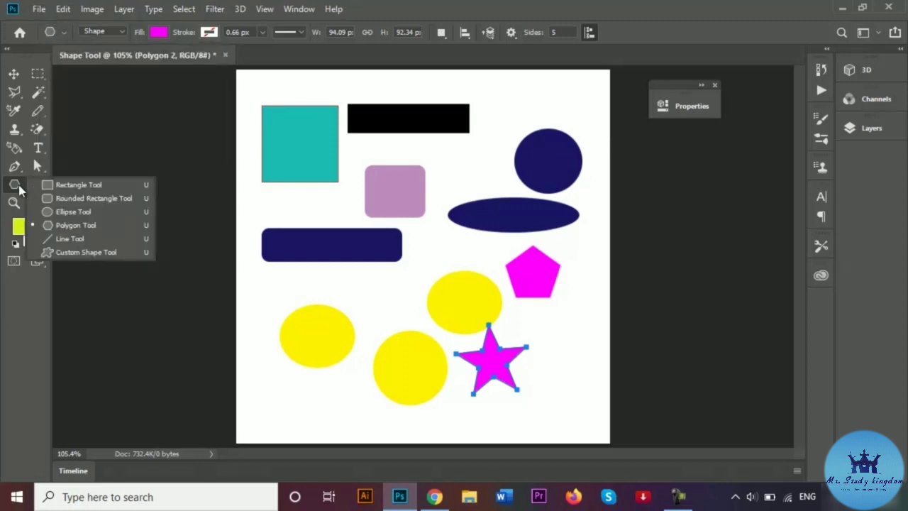
{"action": "left_click", "coordinate": [90, 225]}
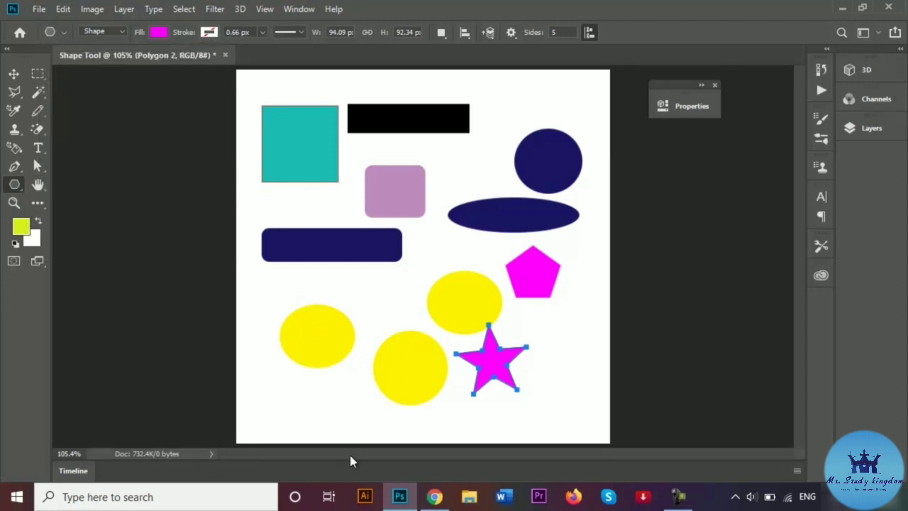
{"action": "left_click_drag", "start_coordinate": [259, 371], "coordinate": [270, 334]}
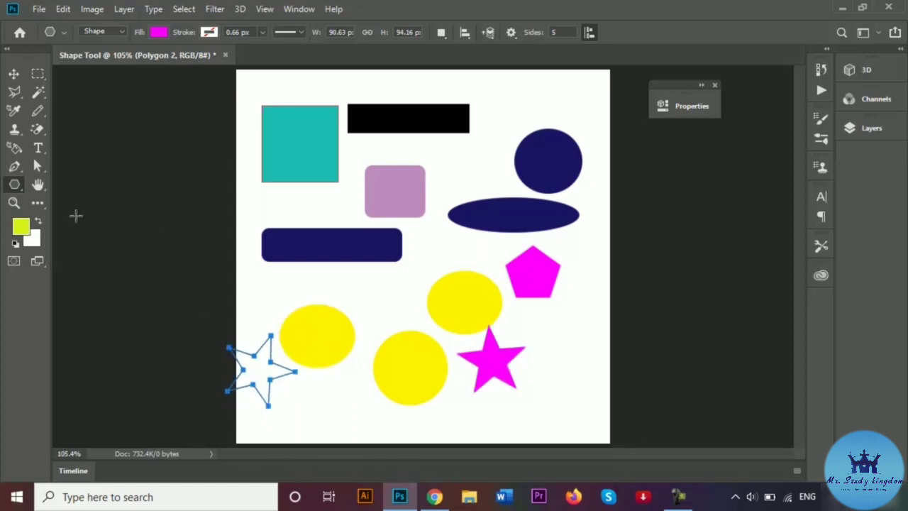
Step: Apply the Red Dwarf tool preset to the star at the canvas's left edge
{"action": "left_click", "coordinate": [63, 32]}
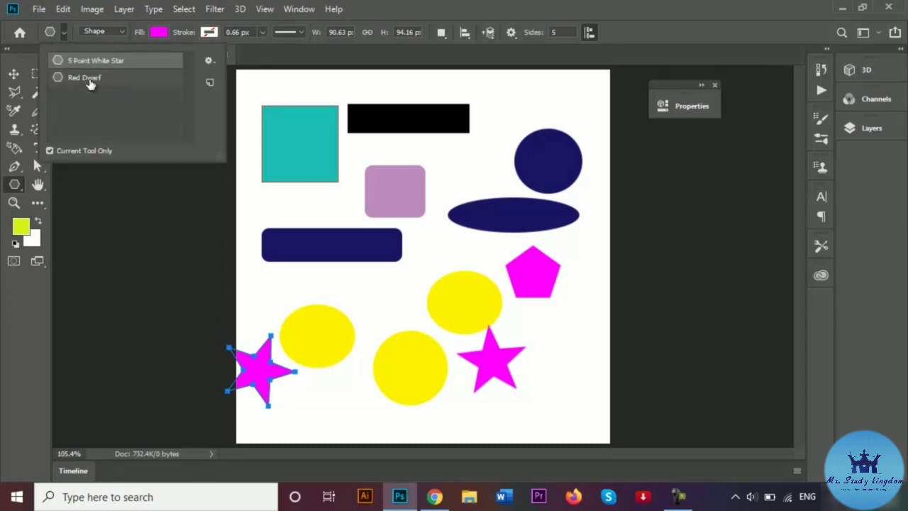
{"action": "left_click", "coordinate": [90, 83]}
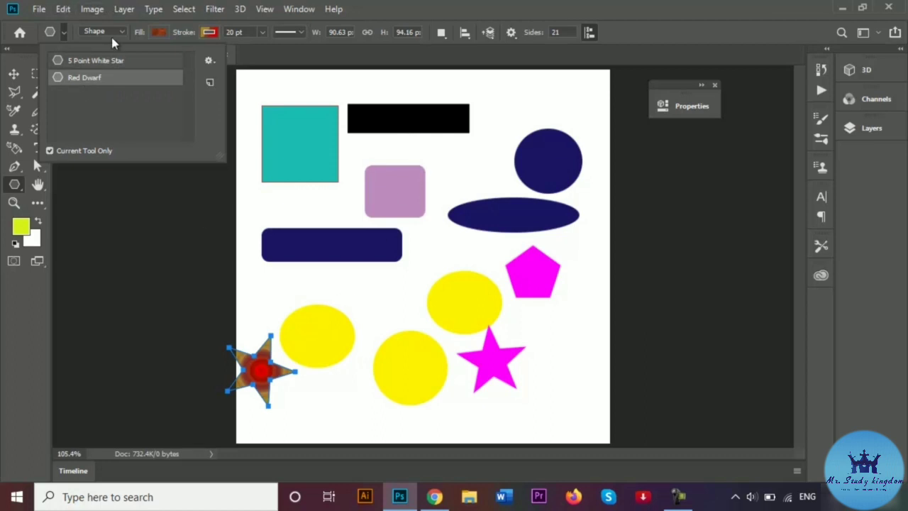
{"action": "left_click", "coordinate": [129, 39]}
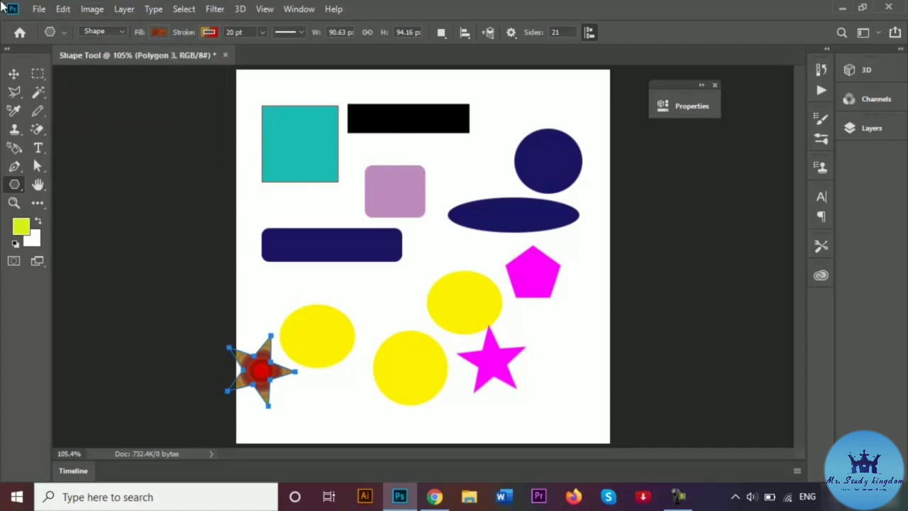
Step: Move the Red Dwarf star between the yellow ellipses and scale it to about 80.55% width and 73.28% height
{"action": "left_click", "coordinate": [14, 75]}
{"action": "left_click", "coordinate": [143, 238]}
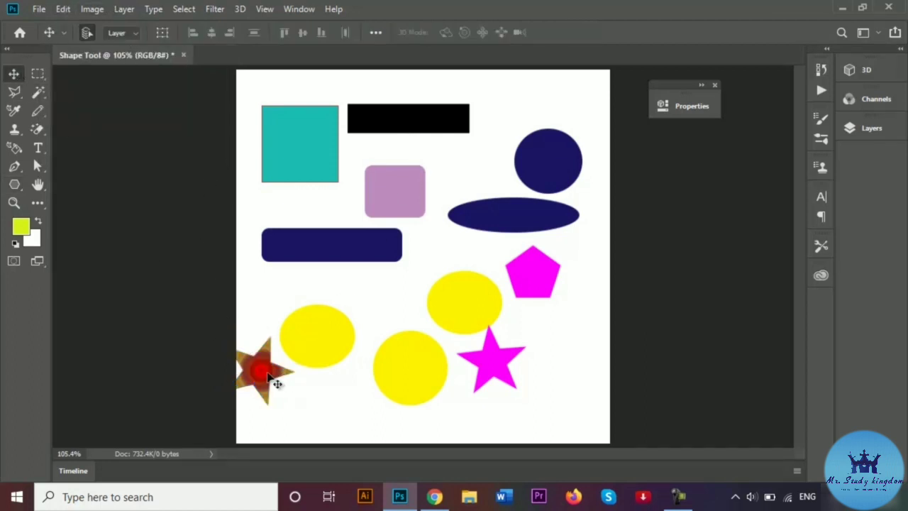
{"action": "left_click_drag", "start_coordinate": [276, 379], "coordinate": [396, 307]}
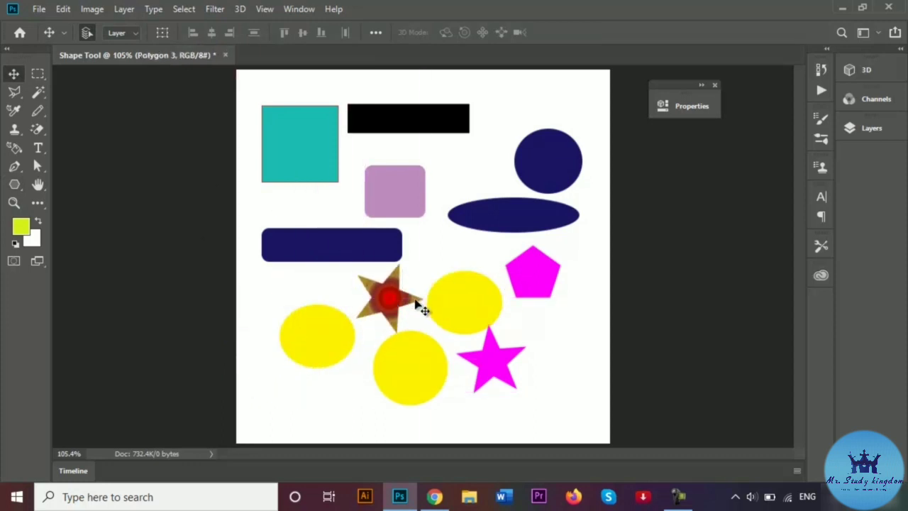
{"action": "key", "text": "ctrl+t"}
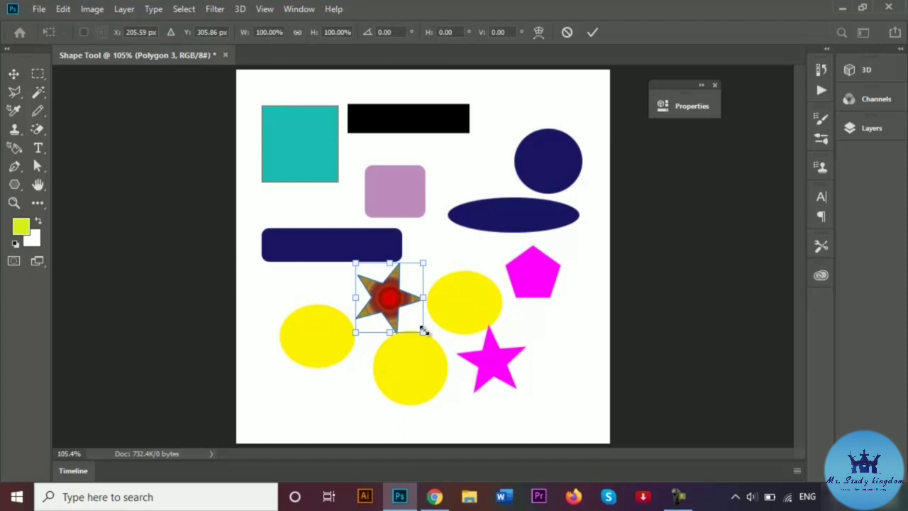
{"action": "left_click_drag", "start_coordinate": [422, 331], "coordinate": [410, 313]}
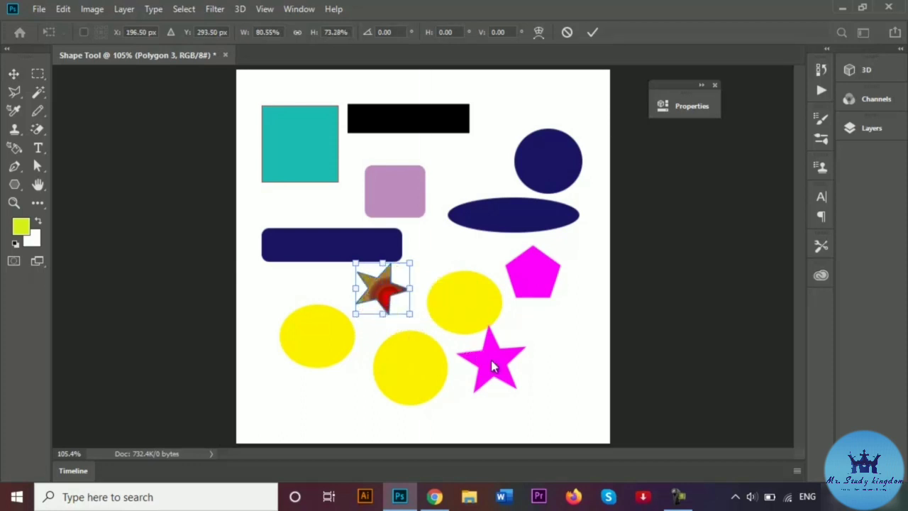
{"action": "left_click", "coordinate": [592, 32]}
Step: Draw a diamond-tile custom shape about 85 by 84 px in the canvas's lower-left corner
{"action": "left_click", "coordinate": [16, 185]}
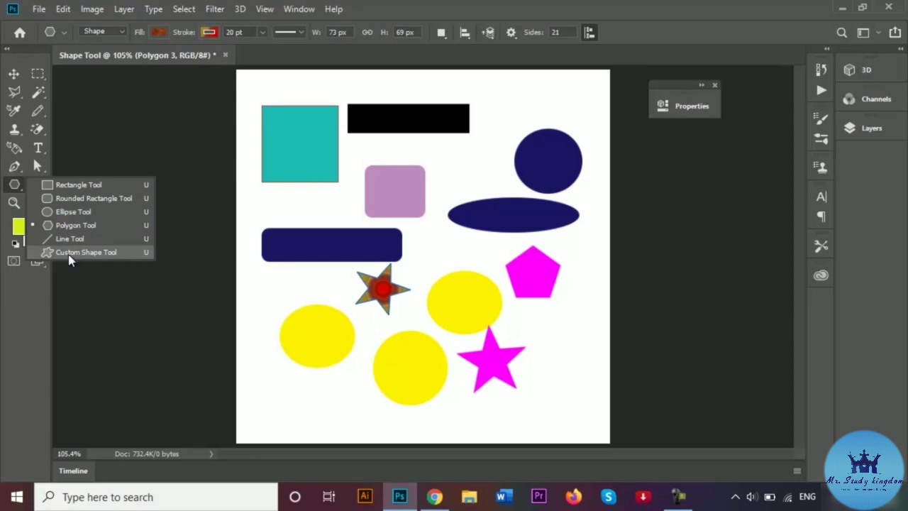
{"action": "left_click", "coordinate": [70, 254]}
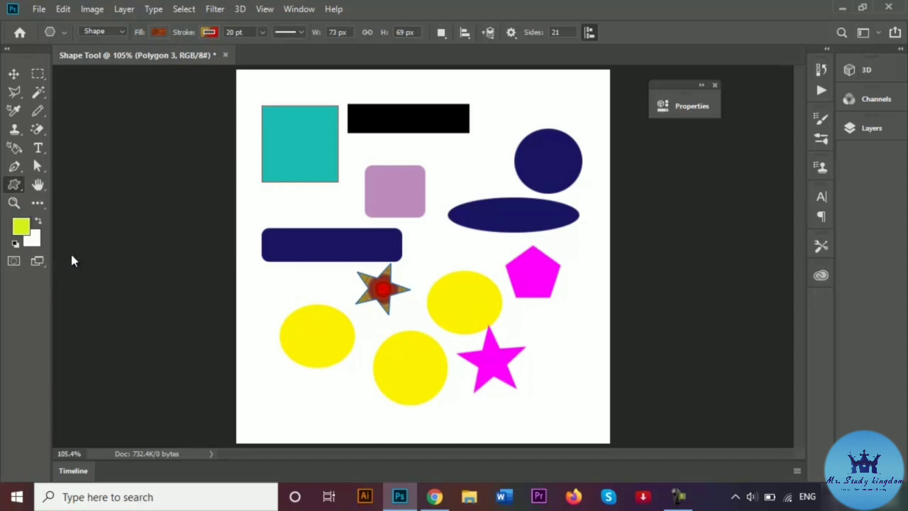
{"action": "left_click", "coordinate": [278, 389]}
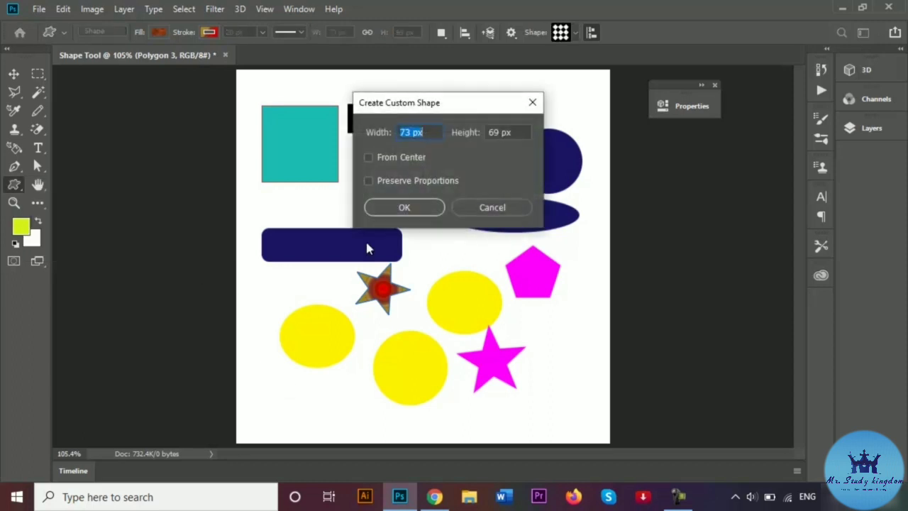
{"action": "left_click", "coordinate": [485, 207]}
{"action": "left_click_drag", "start_coordinate": [260, 374], "coordinate": [322, 436]}
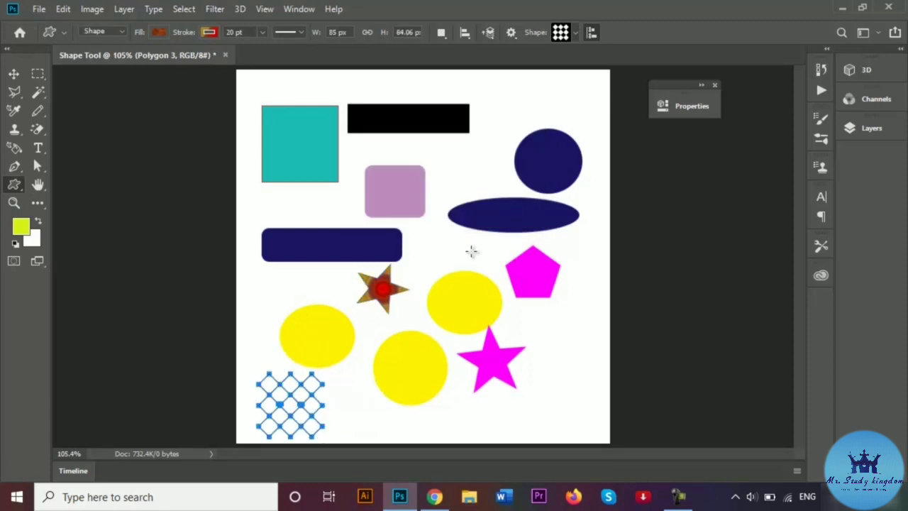
Step: Choose the fleur-de-lis as the custom shape
{"action": "left_click", "coordinate": [575, 33]}
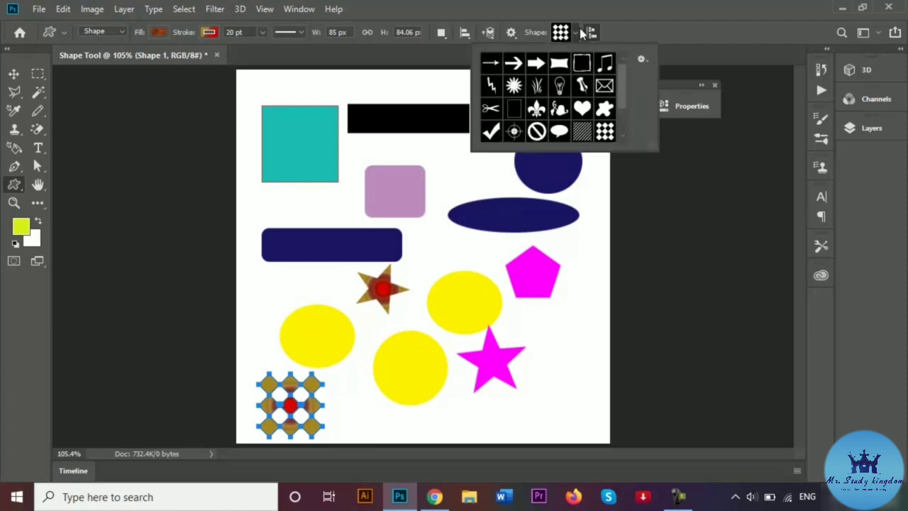
{"action": "left_click", "coordinate": [609, 135]}
{"action": "mouse_move", "coordinate": [621, 82]}
{"action": "left_mouse_down"}
{"action": "mouse_move", "coordinate": [620, 112]}
{"action": "mouse_move", "coordinate": [624, 80]}
{"action": "left_mouse_up"}
{"action": "left_click", "coordinate": [537, 110]}
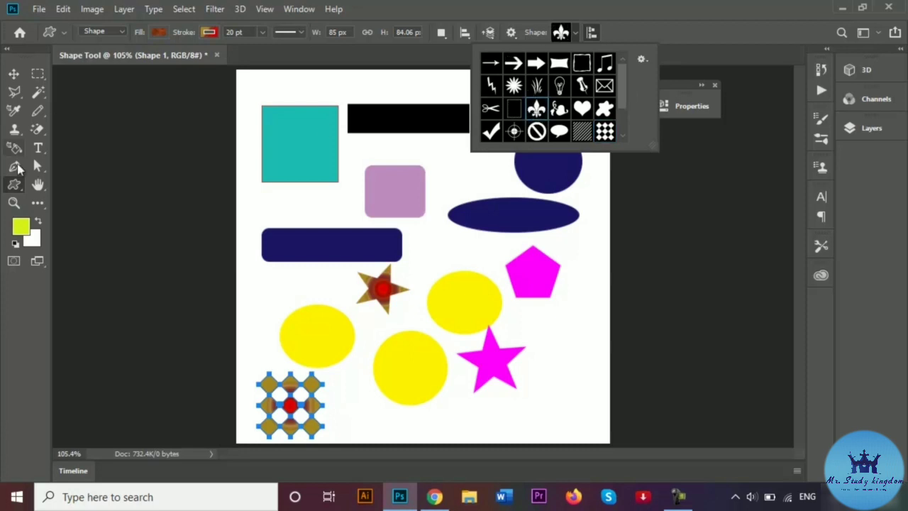
Step: Give the diamond-tile shape a solid red fill and remove its stroke
{"action": "left_click", "coordinate": [162, 32]}
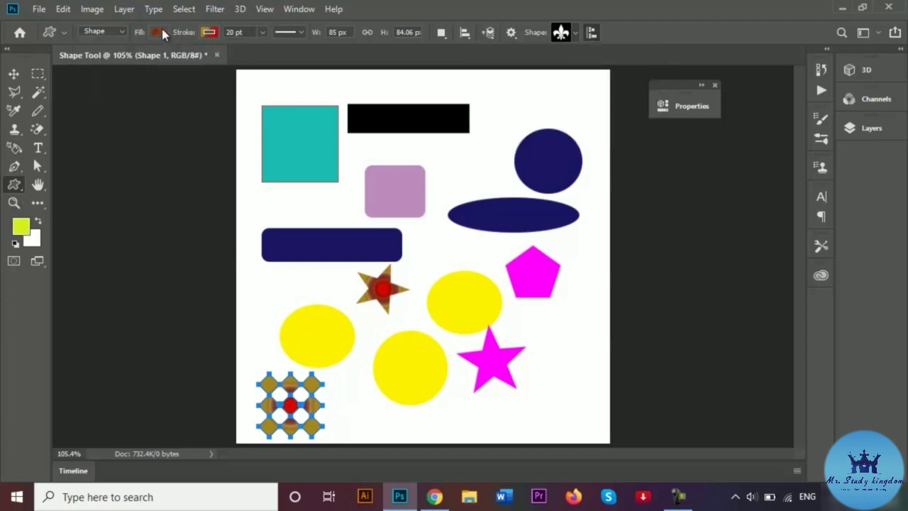
{"action": "left_click", "coordinate": [157, 32]}
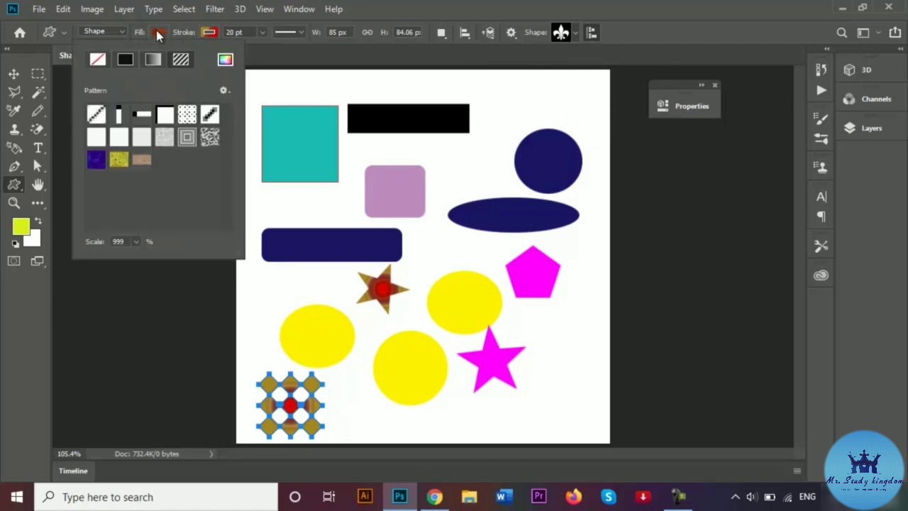
{"action": "left_click", "coordinate": [126, 62]}
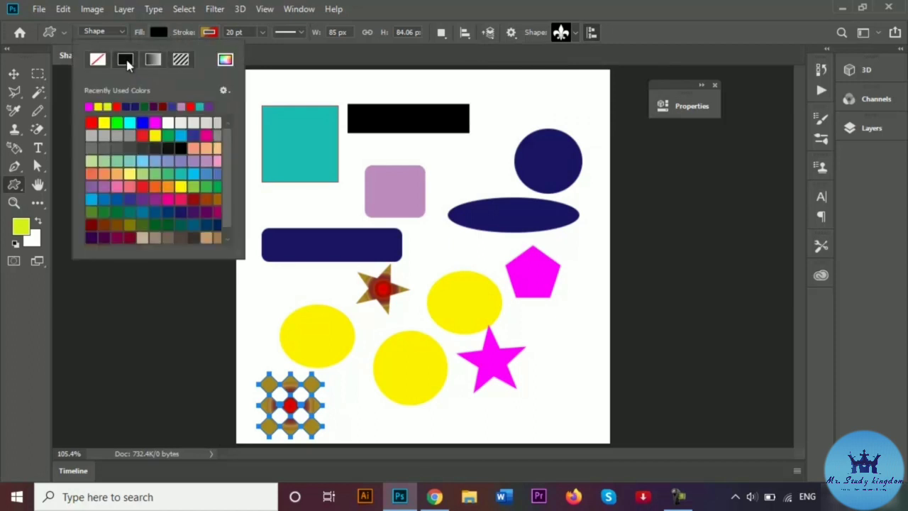
{"action": "left_click", "coordinate": [123, 105]}
{"action": "left_click", "coordinate": [218, 34]}
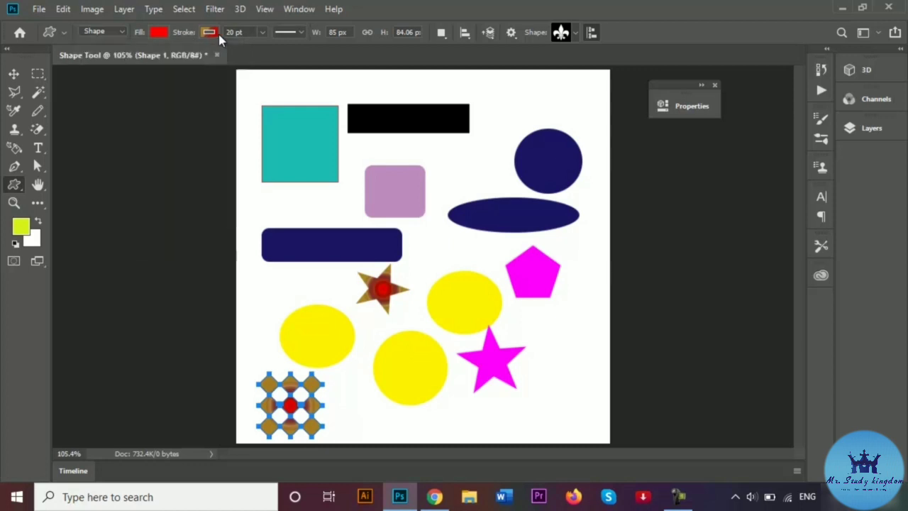
{"action": "left_click", "coordinate": [210, 33]}
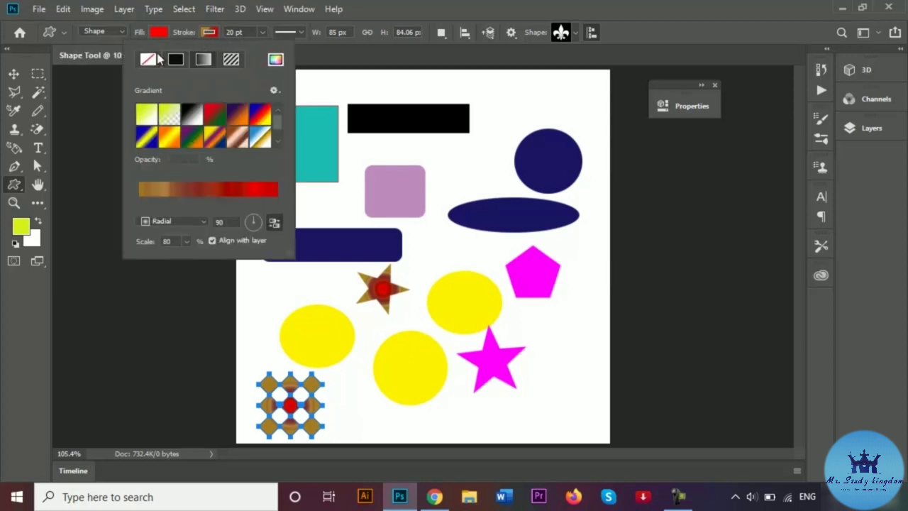
{"action": "left_click", "coordinate": [142, 60]}
{"action": "left_click", "coordinate": [216, 34]}
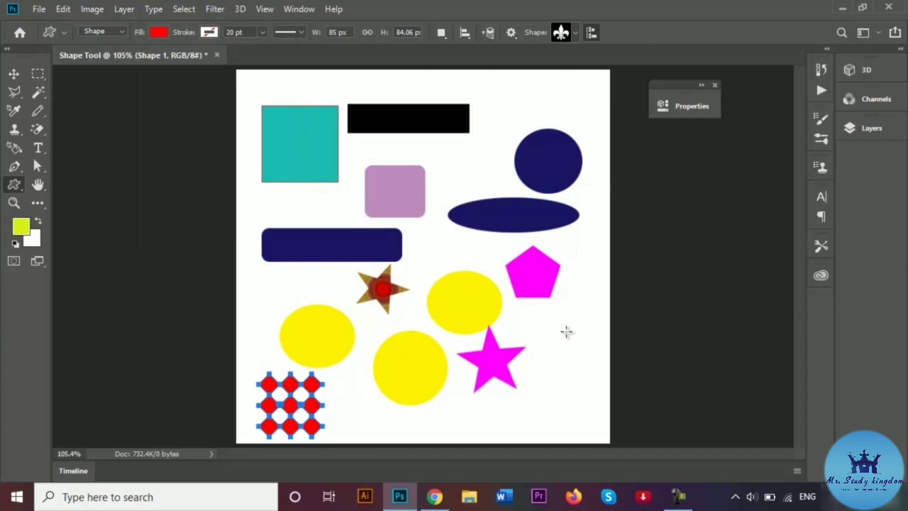
Step: Draw a red fleur-de-lis about 63 by 79 px at the canvas's right edge and move it inward beside the magenta star
{"action": "left_click_drag", "start_coordinate": [566, 331], "coordinate": [611, 390]}
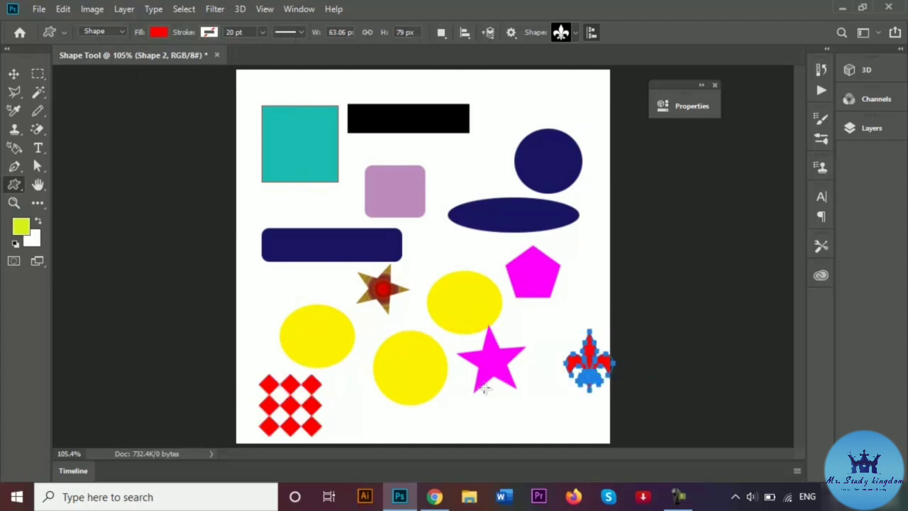
{"action": "left_click", "coordinate": [14, 74]}
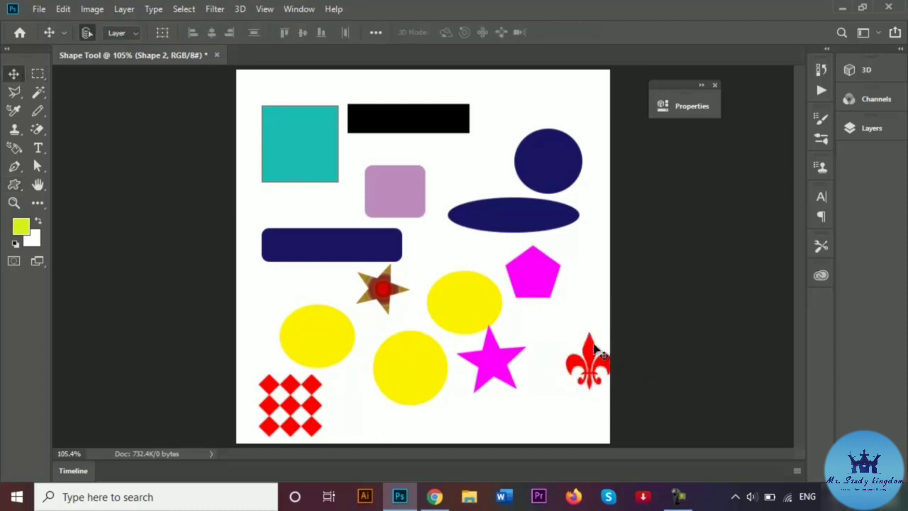
{"action": "left_click_drag", "start_coordinate": [603, 316], "coordinate": [581, 301]}
{"action": "left_click", "coordinate": [582, 300]}
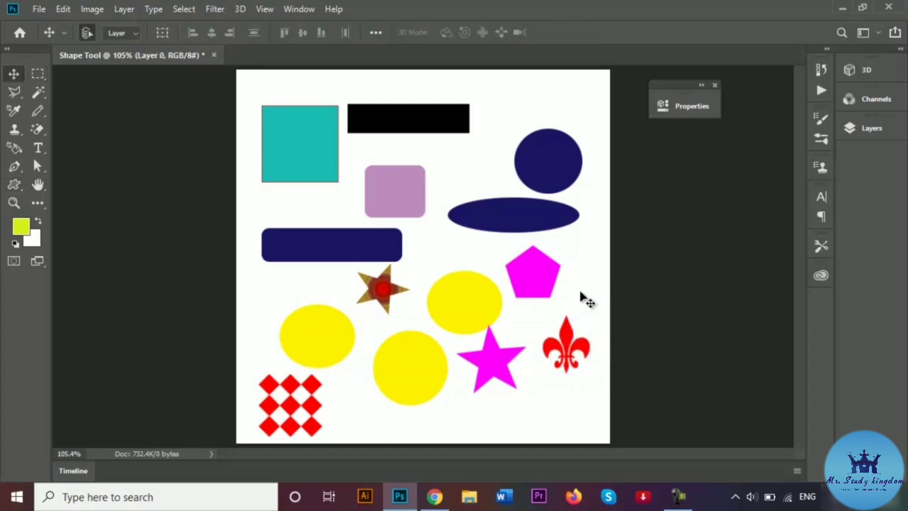